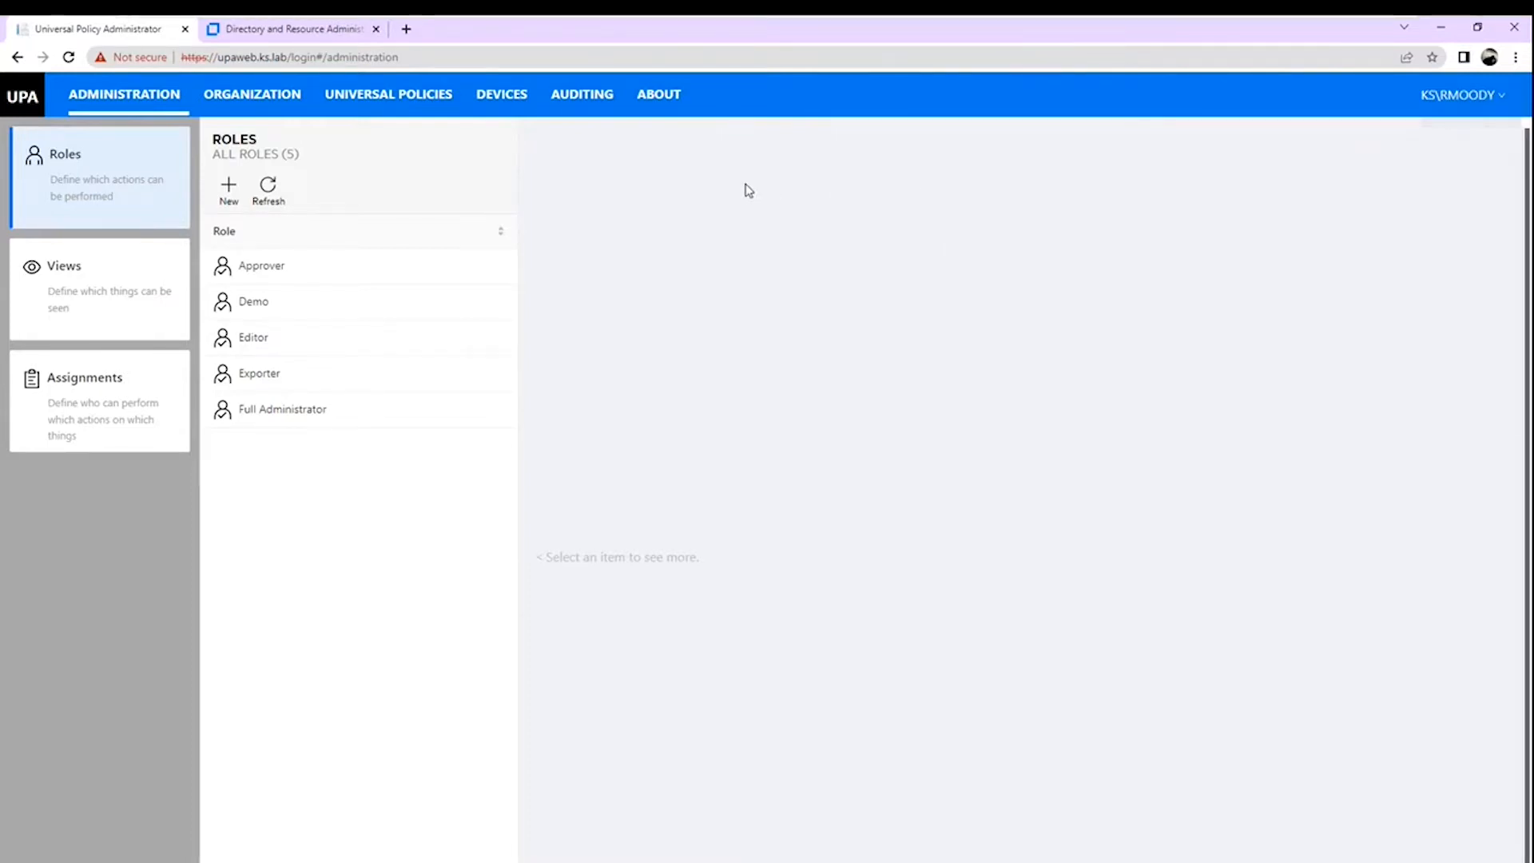
Review the role permissions of the existing Approver, Editor and Exporter roles
left_click(248, 267)
left_click(252, 340)
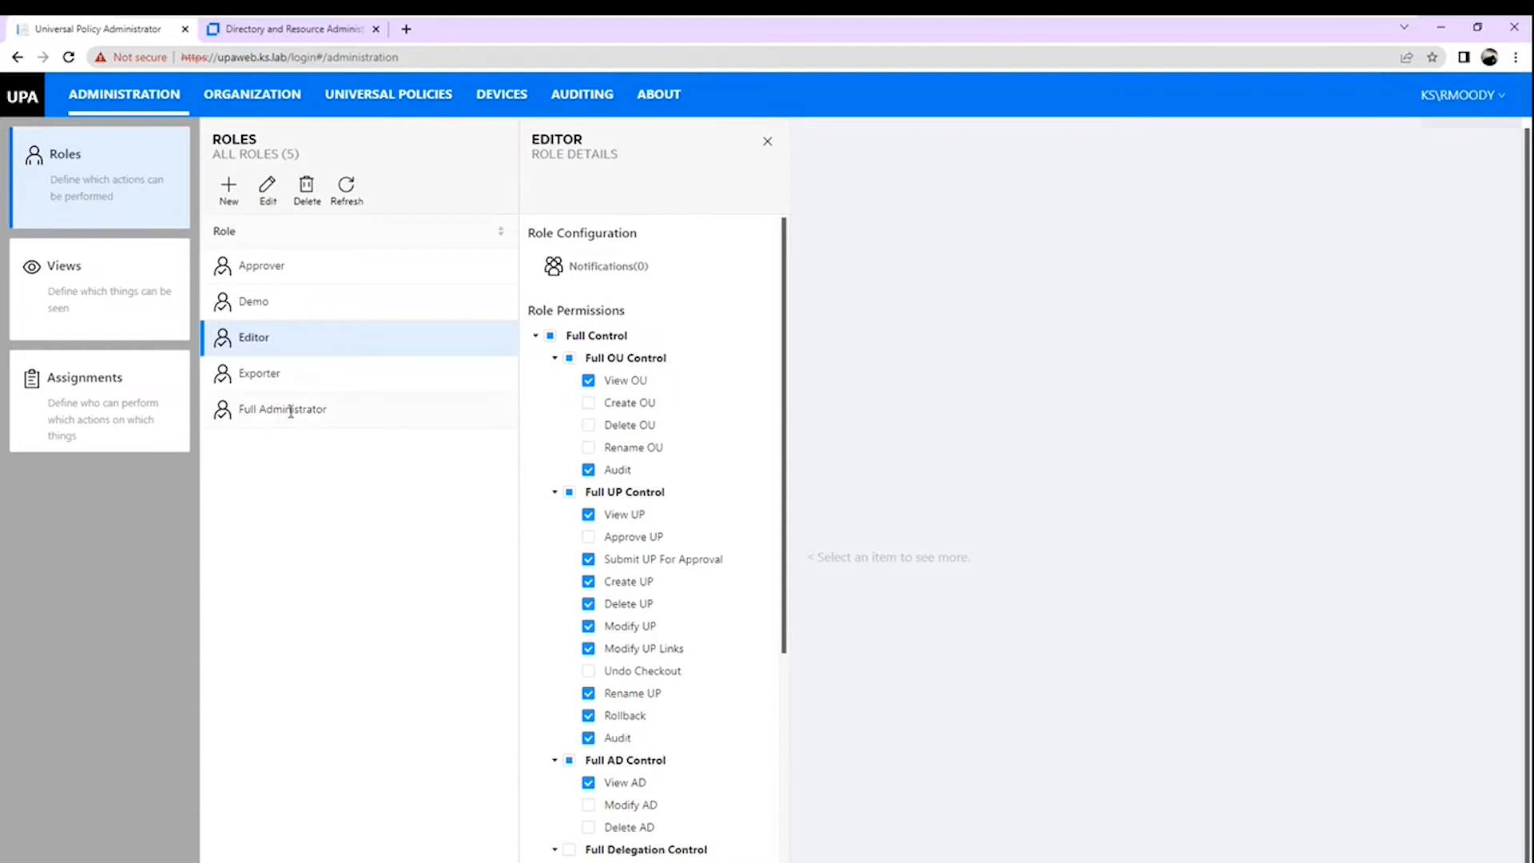
left_click(281, 372)
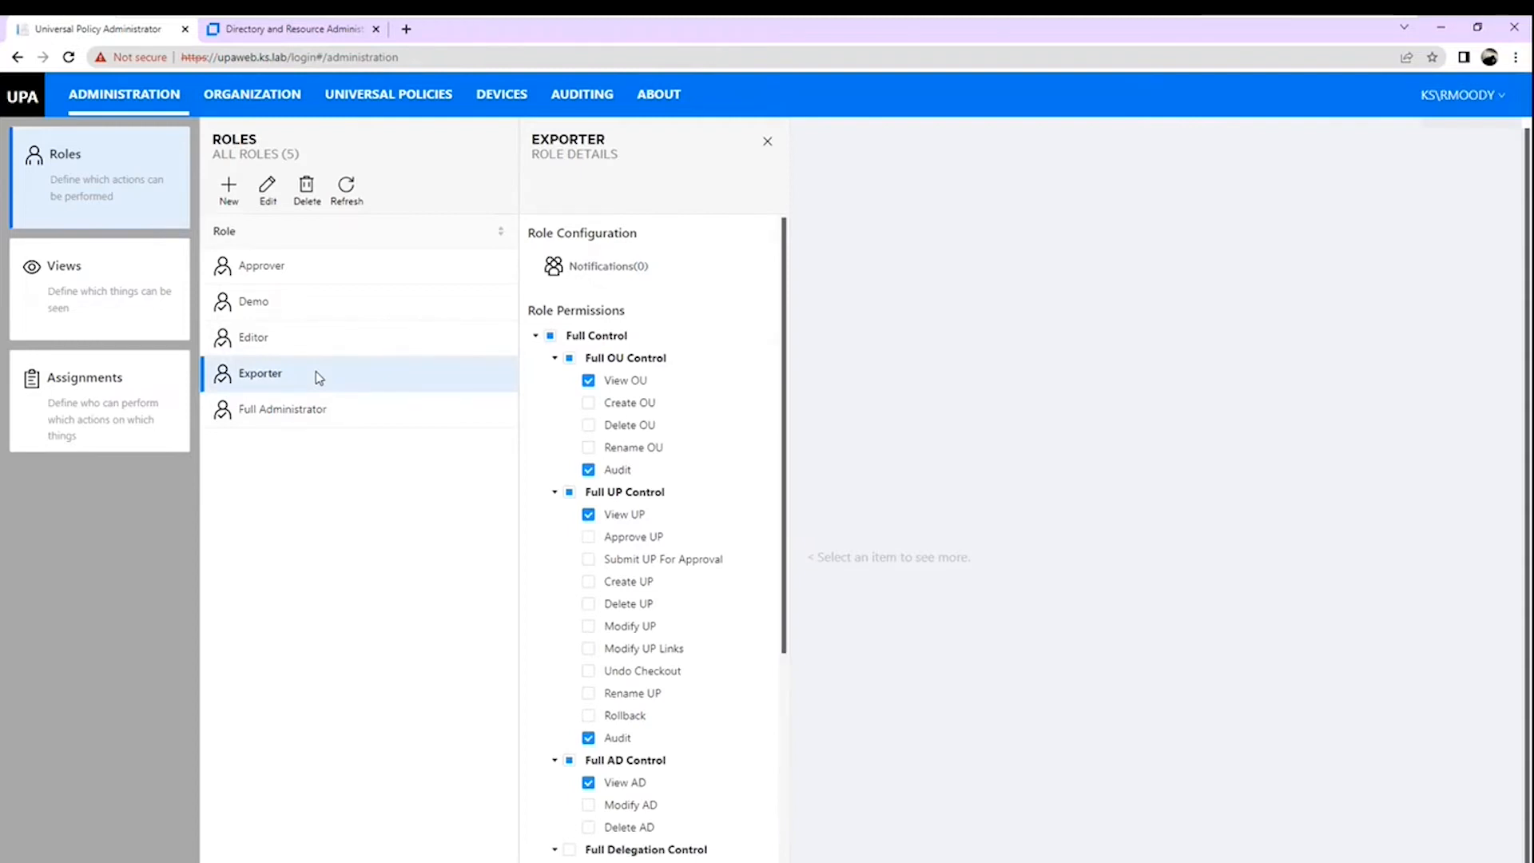
left_click(276, 341)
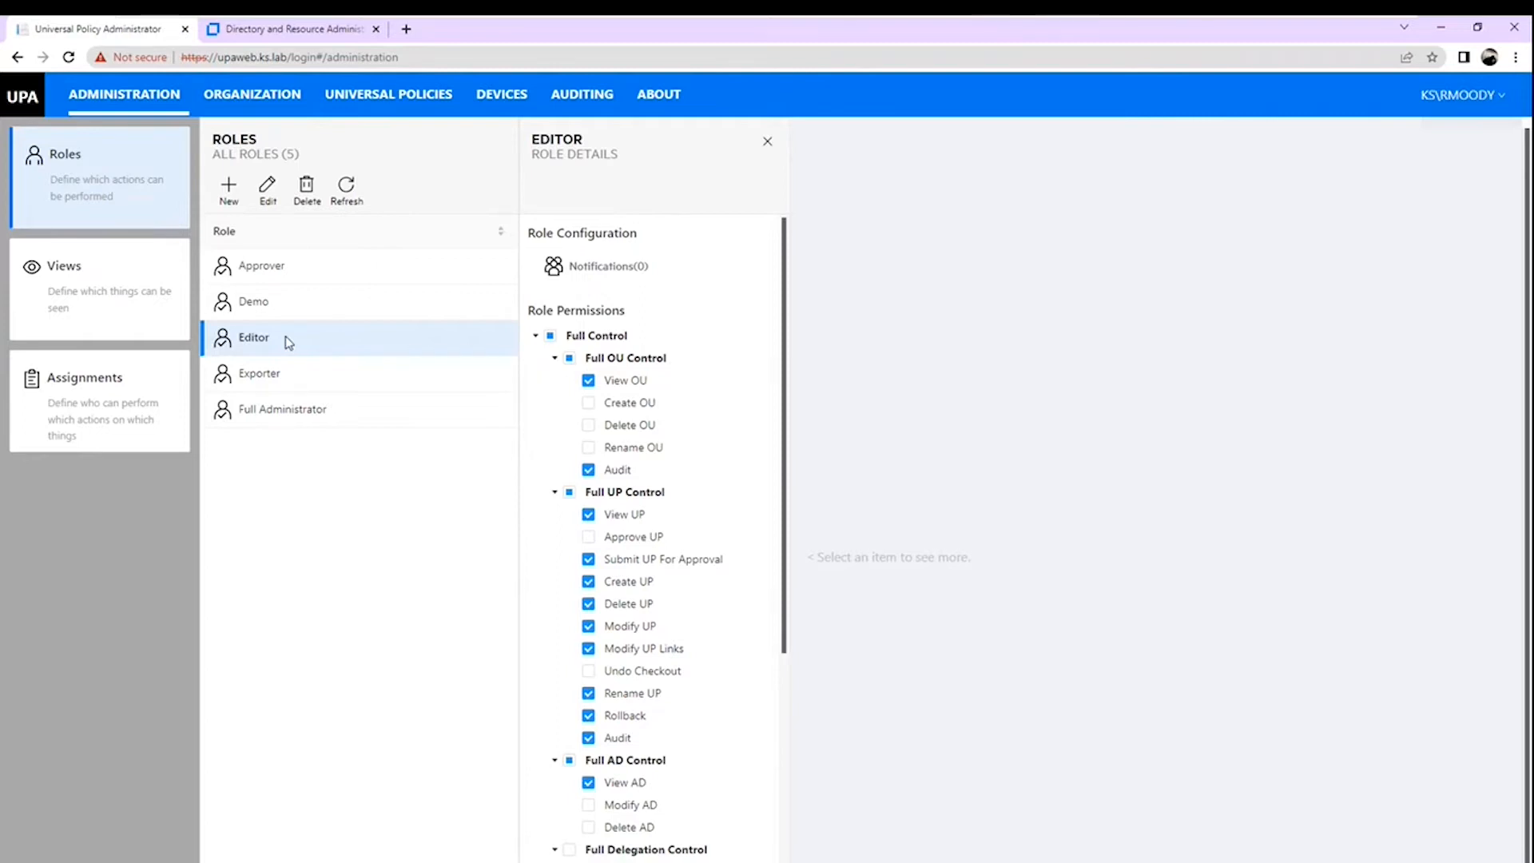
left_click(290, 267)
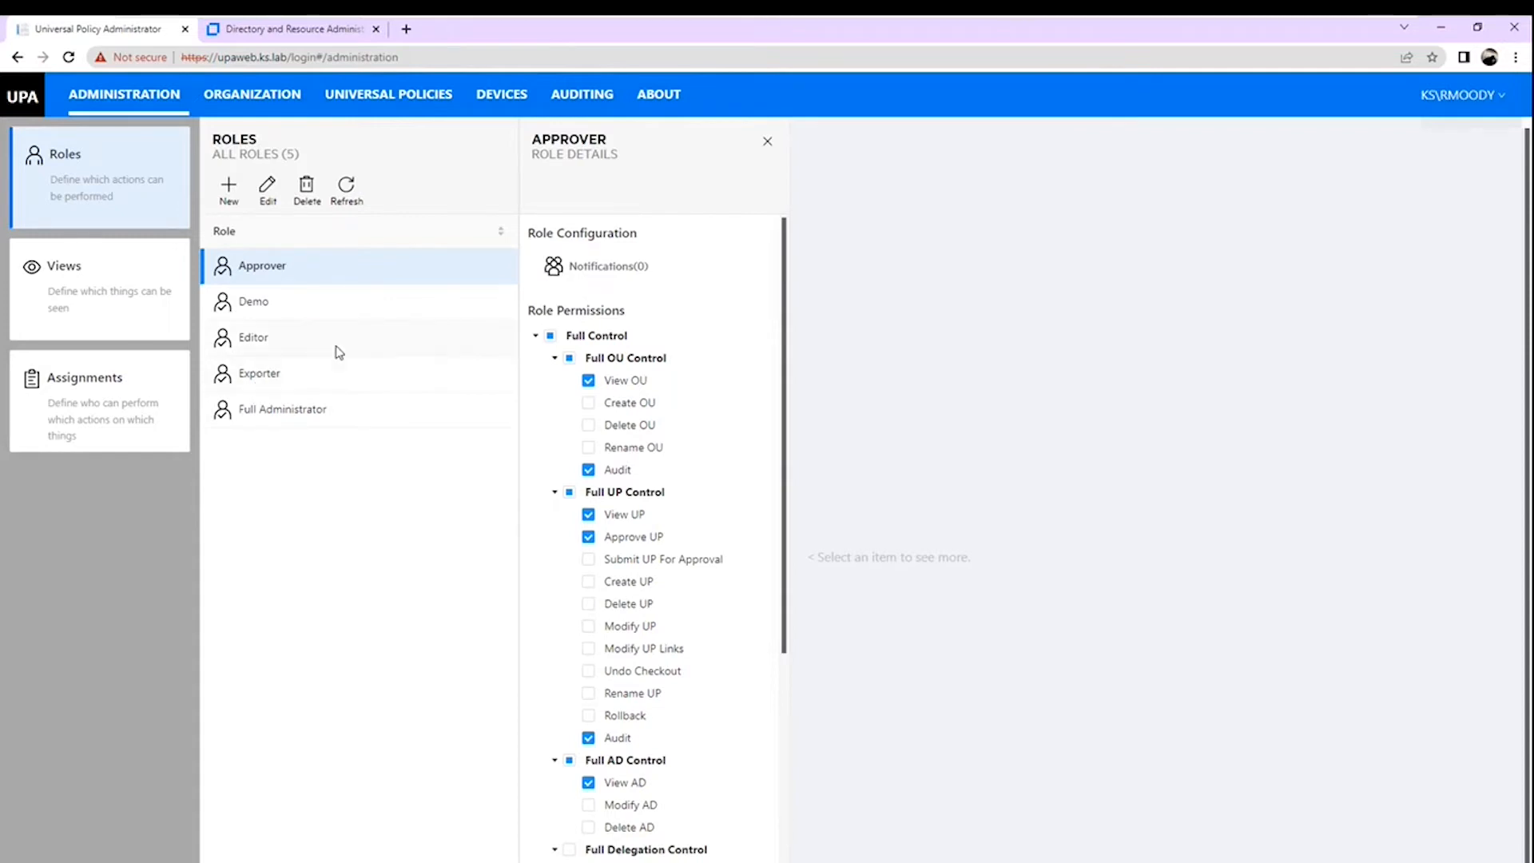
Create a new role named Demo 01
left_click(232, 189)
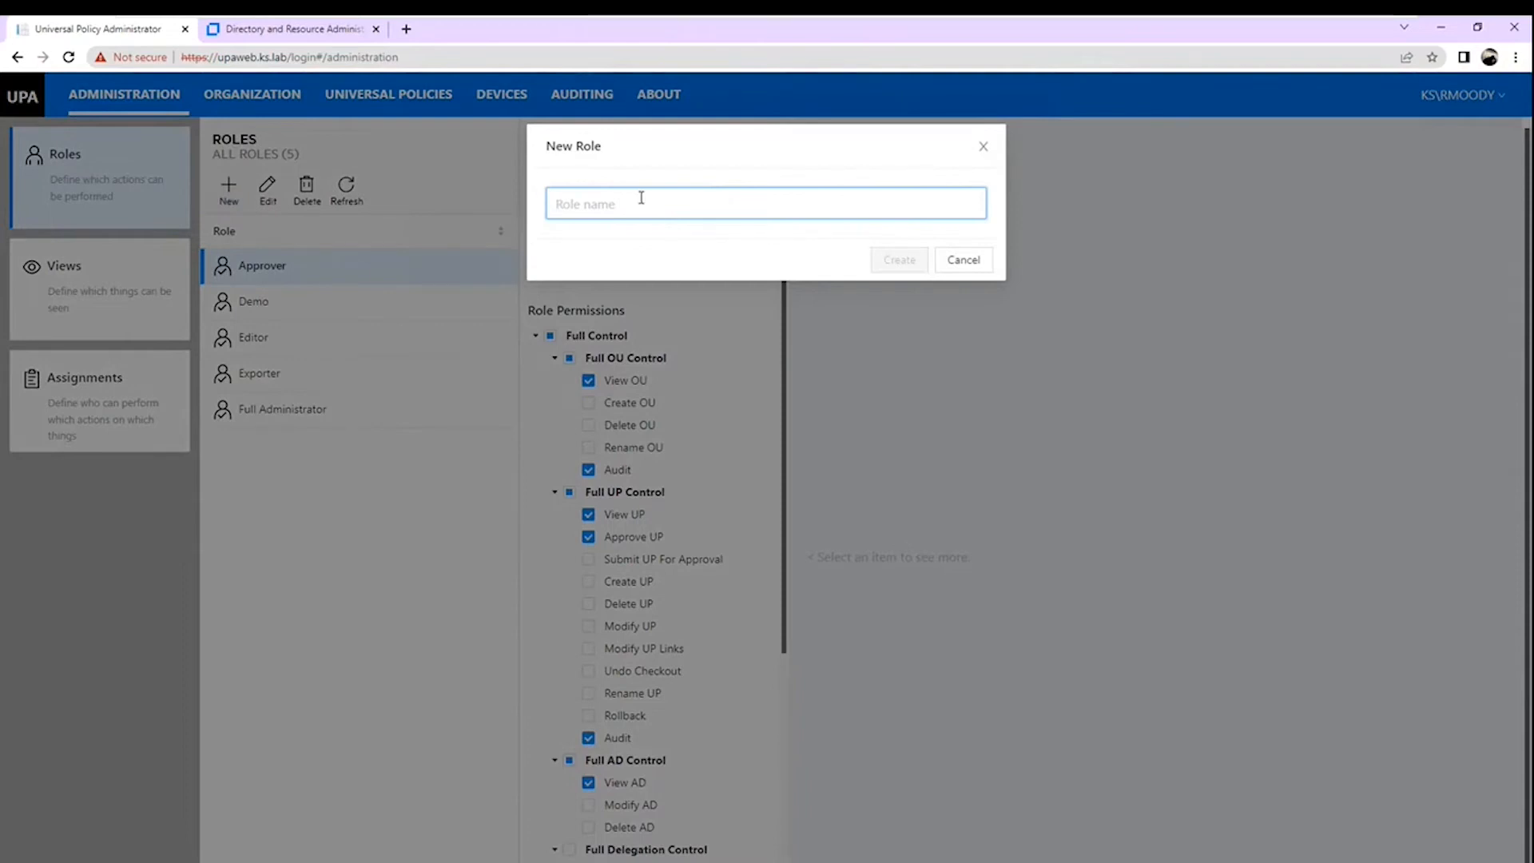
type("Demo 01")
key("Return")
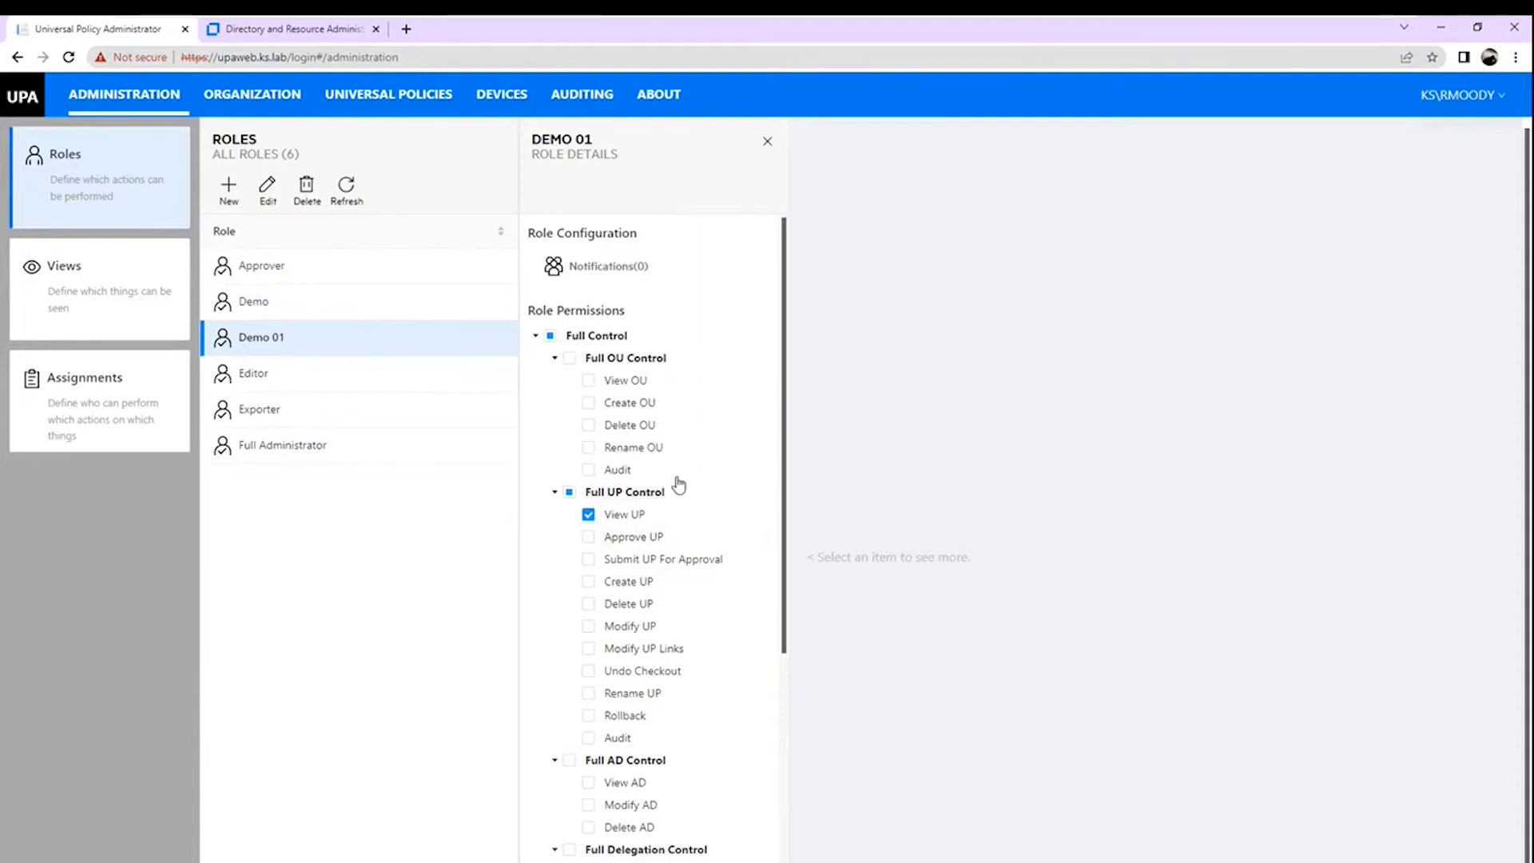
Examine the permissions available for the Demo 01 role, from OU control to domain and GPO control, and close its details
scroll(680, 484, "down", 1)
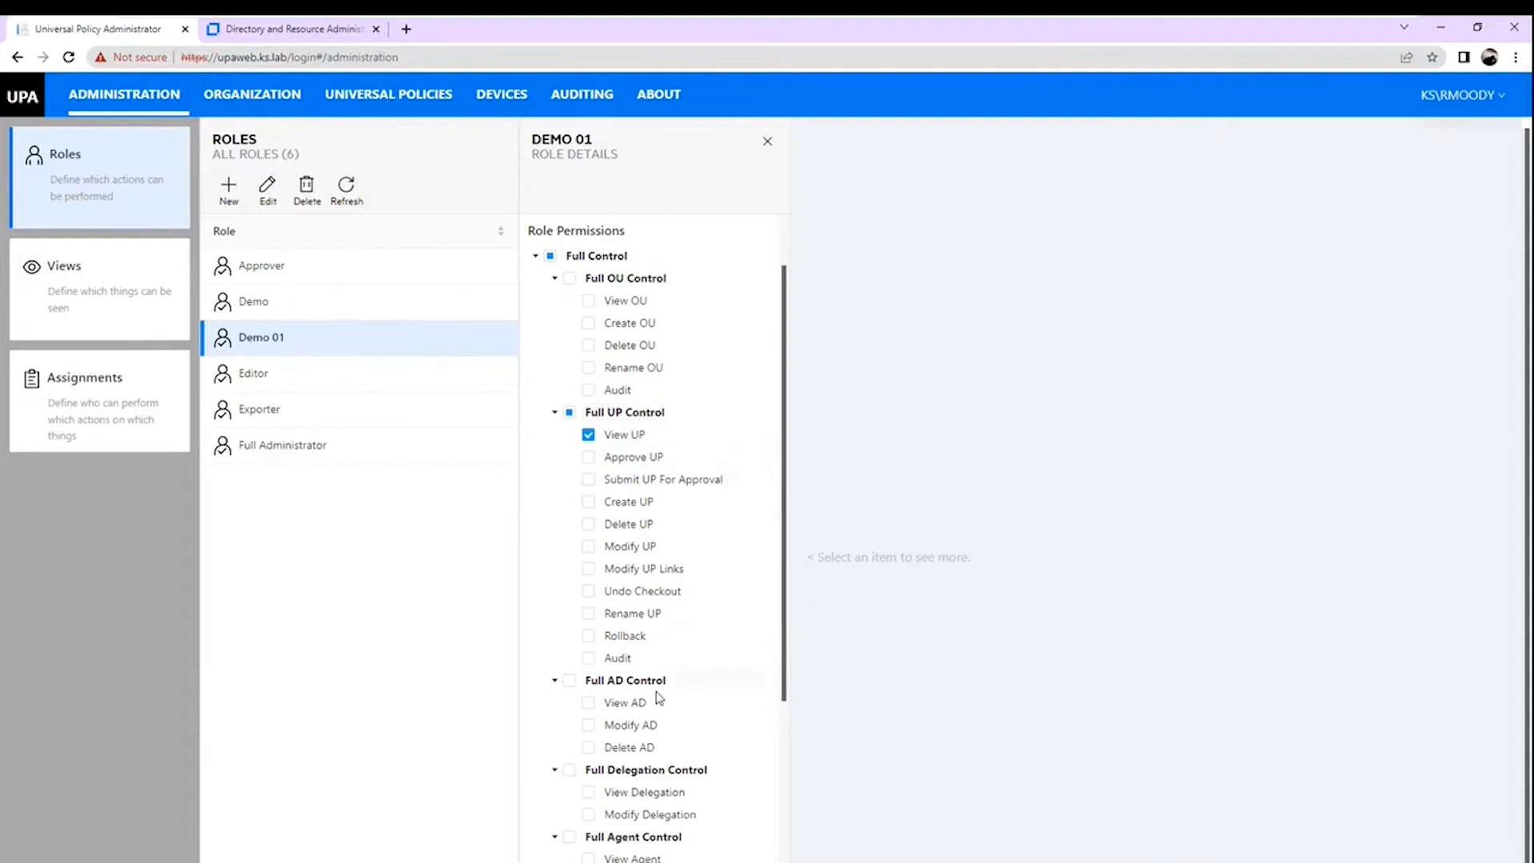
scroll(652, 692, "down", 1)
scroll(653, 692, "down", 3)
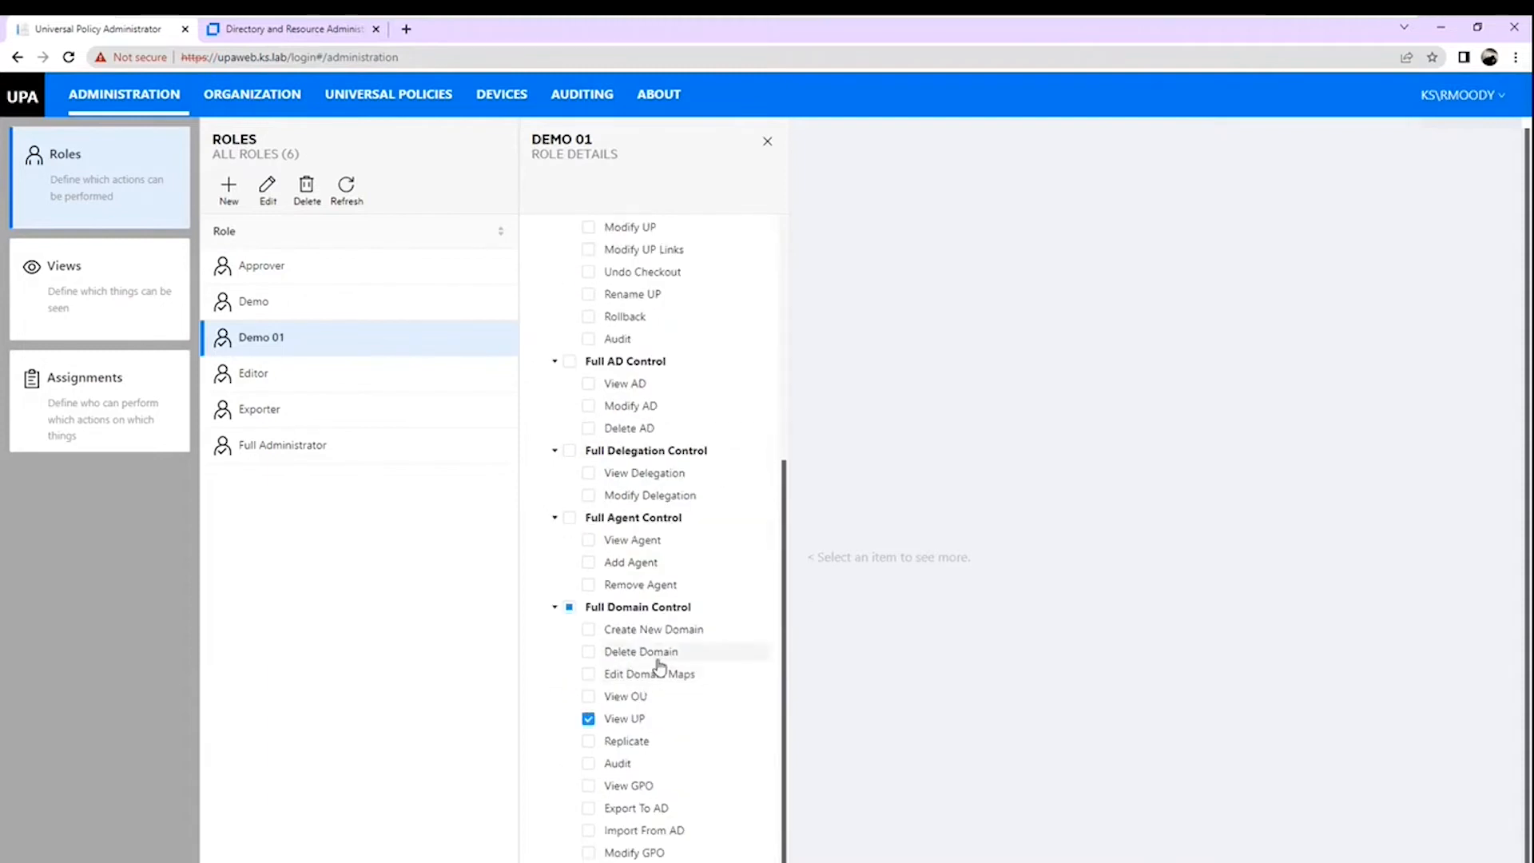
scroll(660, 667, "up", 5)
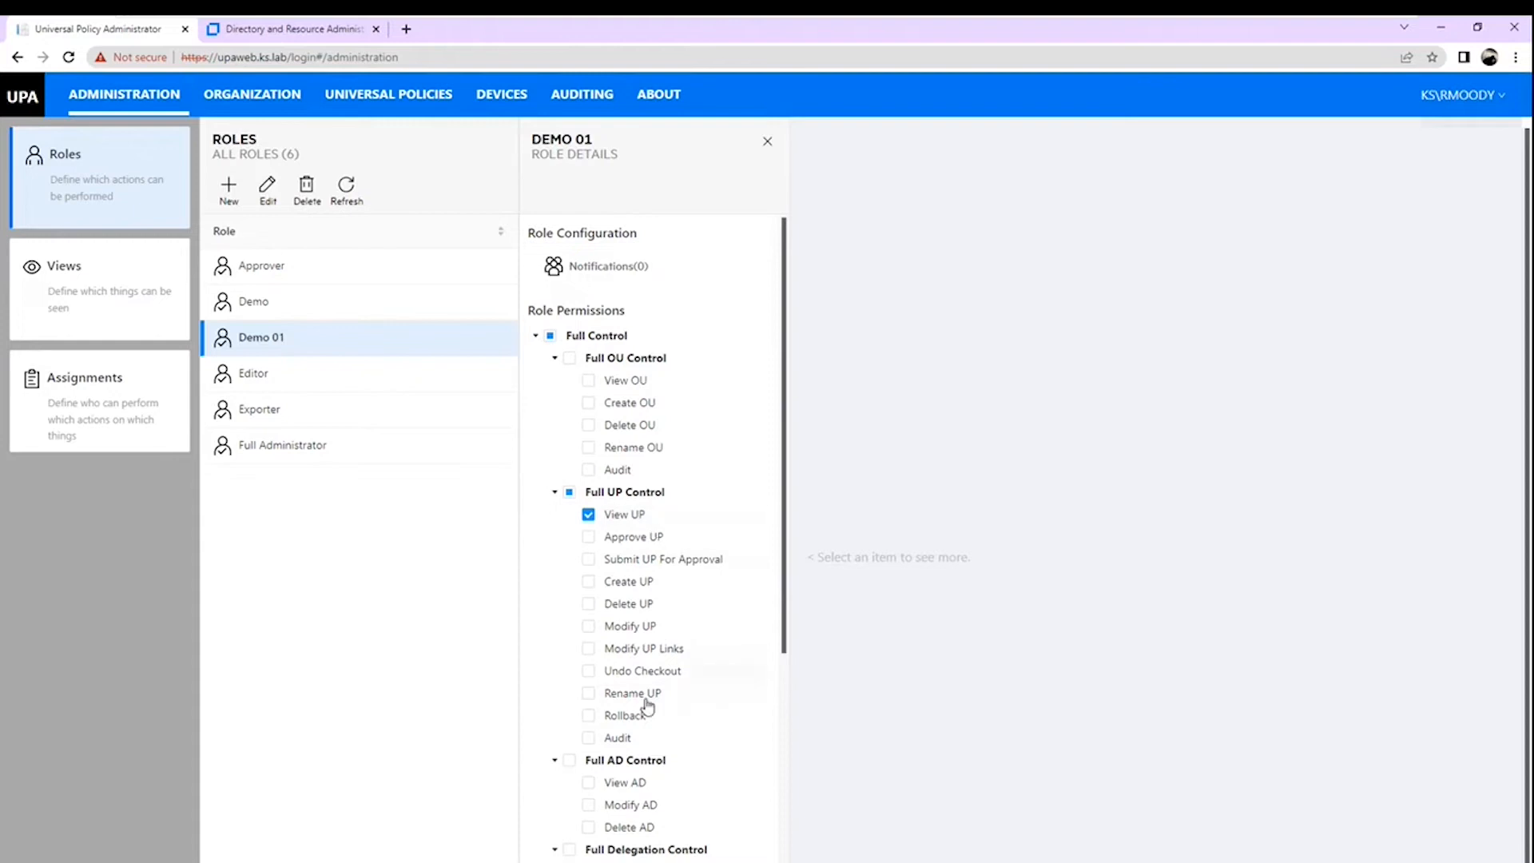
scroll(648, 680, "down", 5)
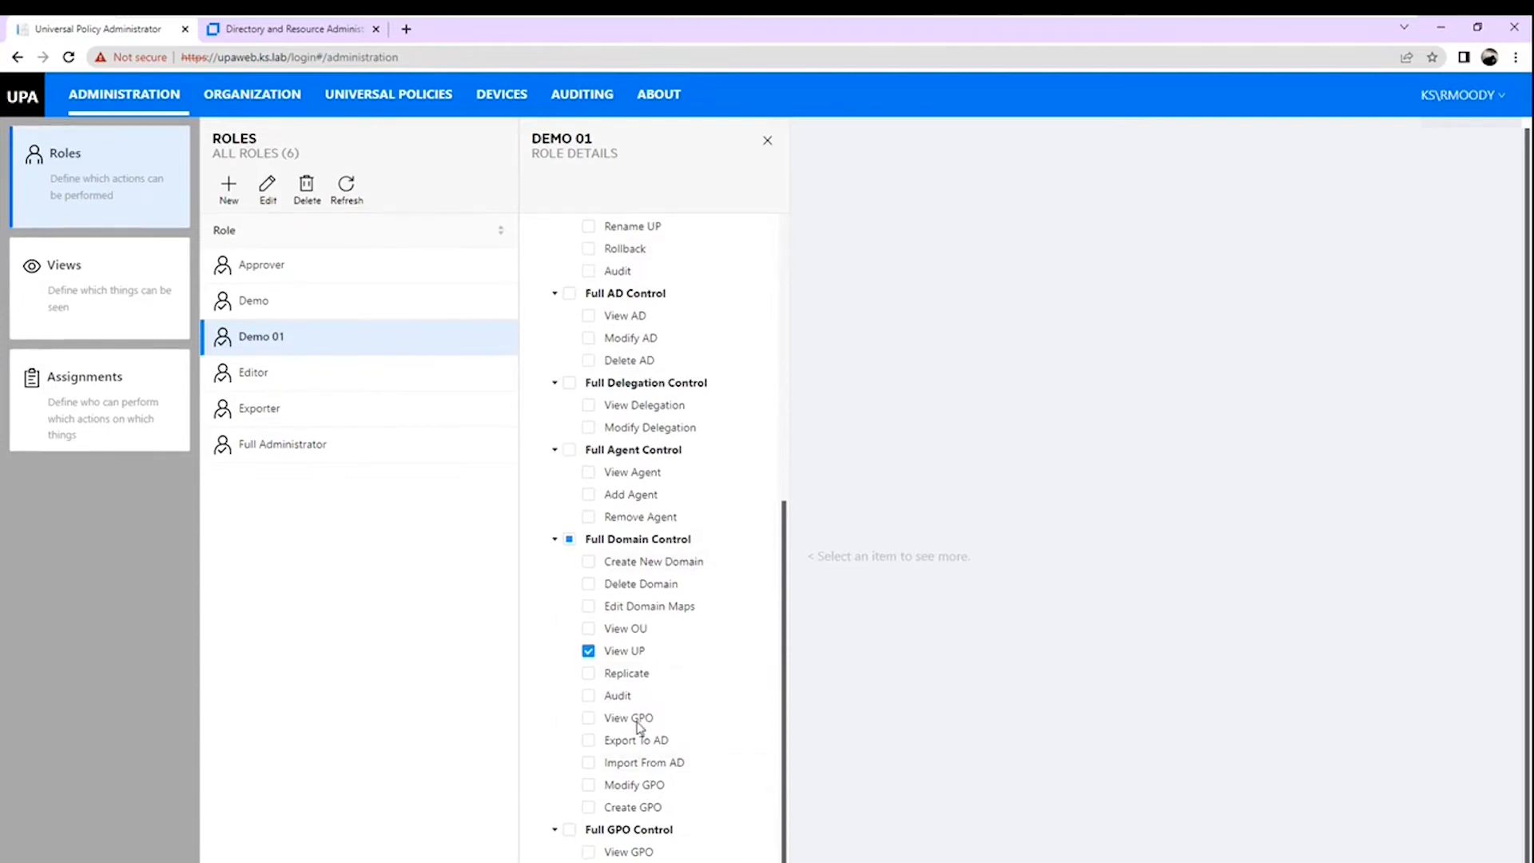
left_click(768, 143)
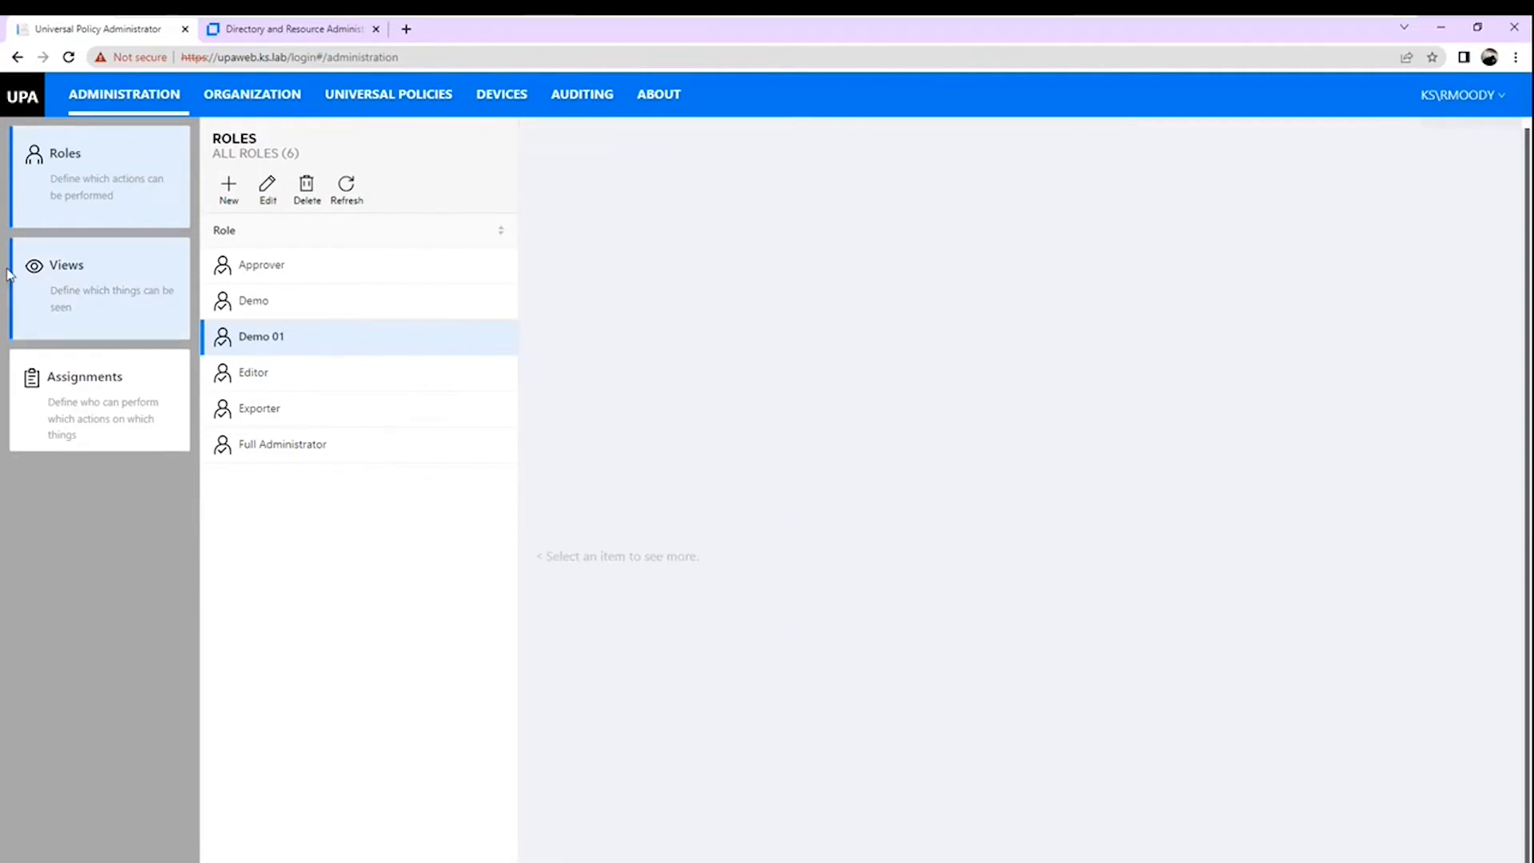
Start a new view named Windows Desktops
left_click(72, 280)
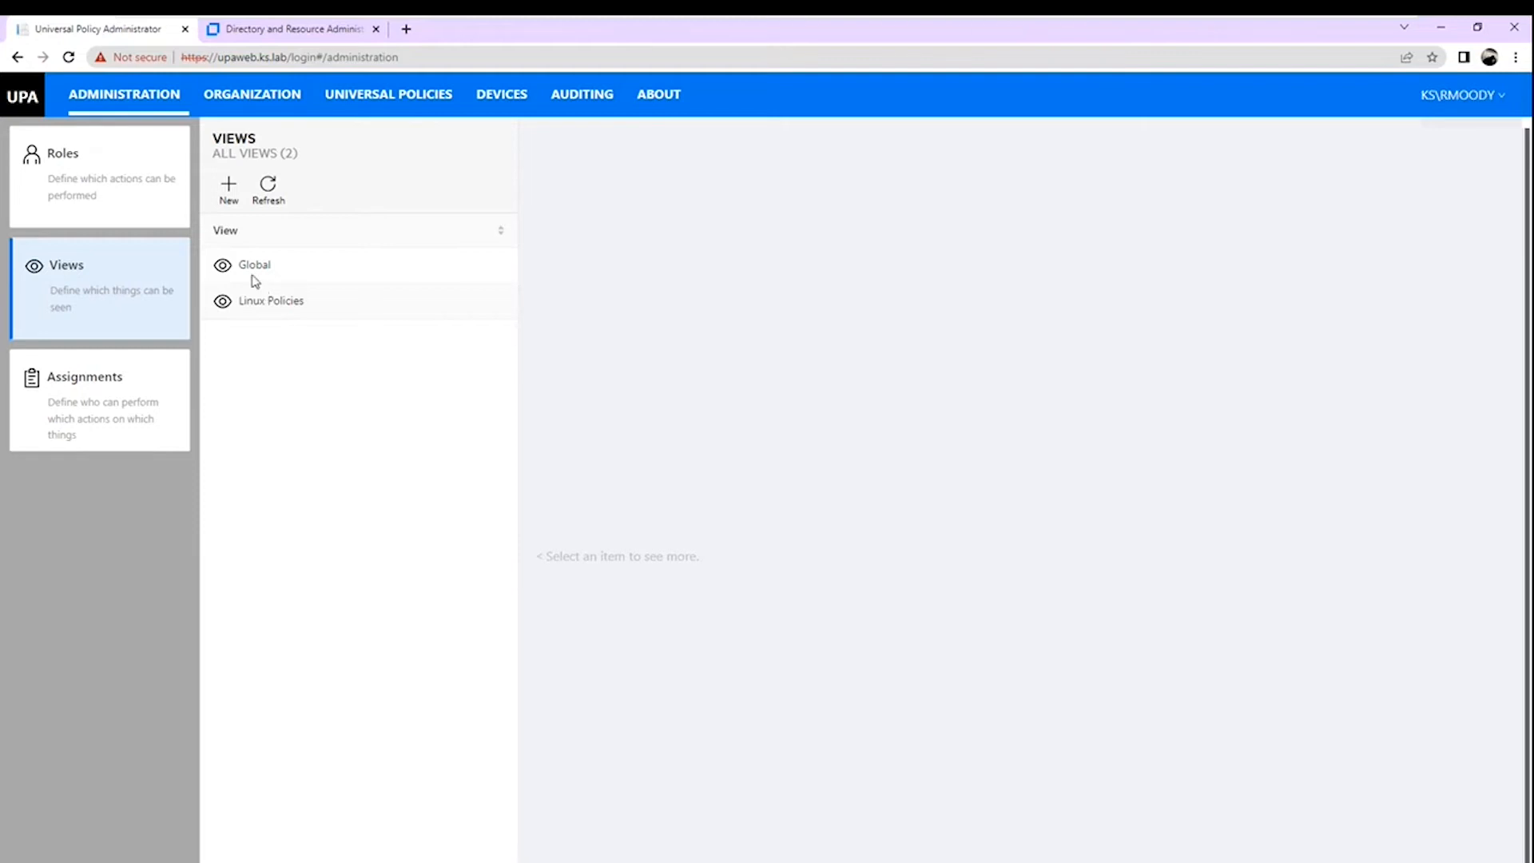
left_click(228, 189)
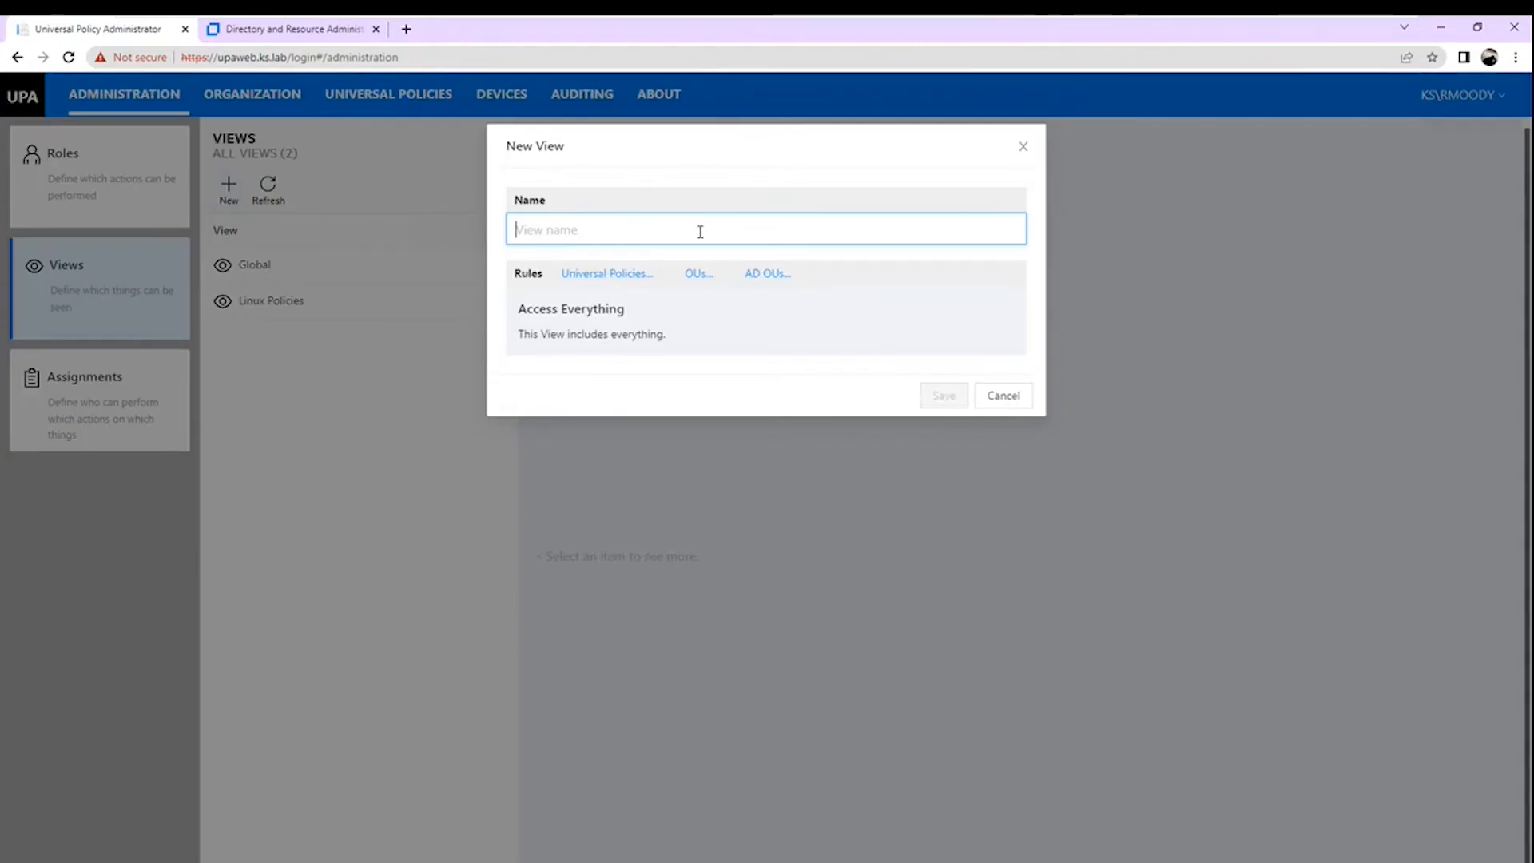
type("Windows Des")
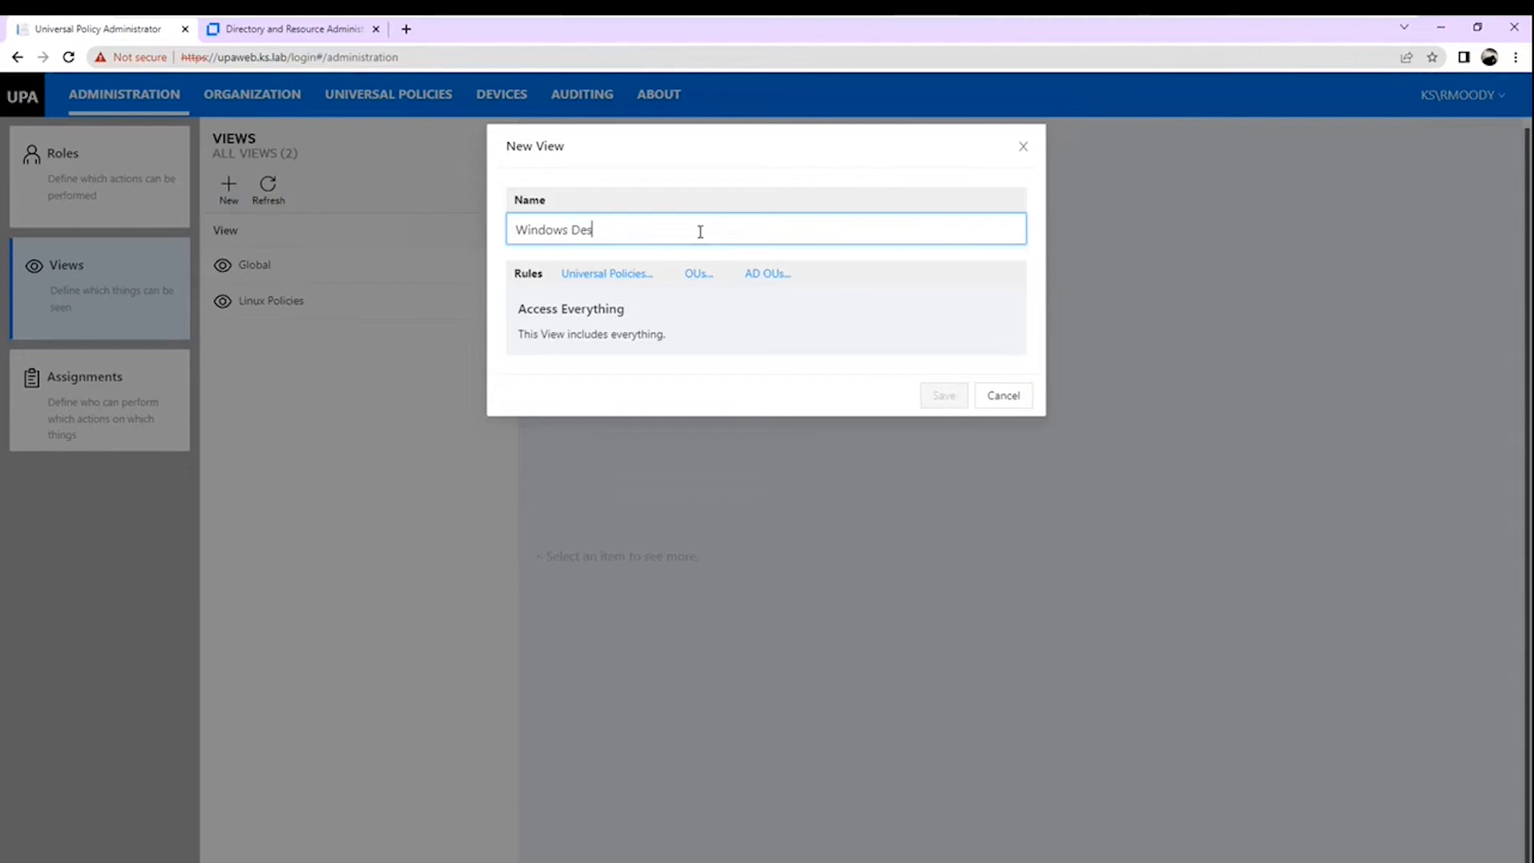
type("ktops")
Add the KS.LAb universal policies Admin Workstations, Demo and Demo 01 to the view's rules
left_click(617, 276)
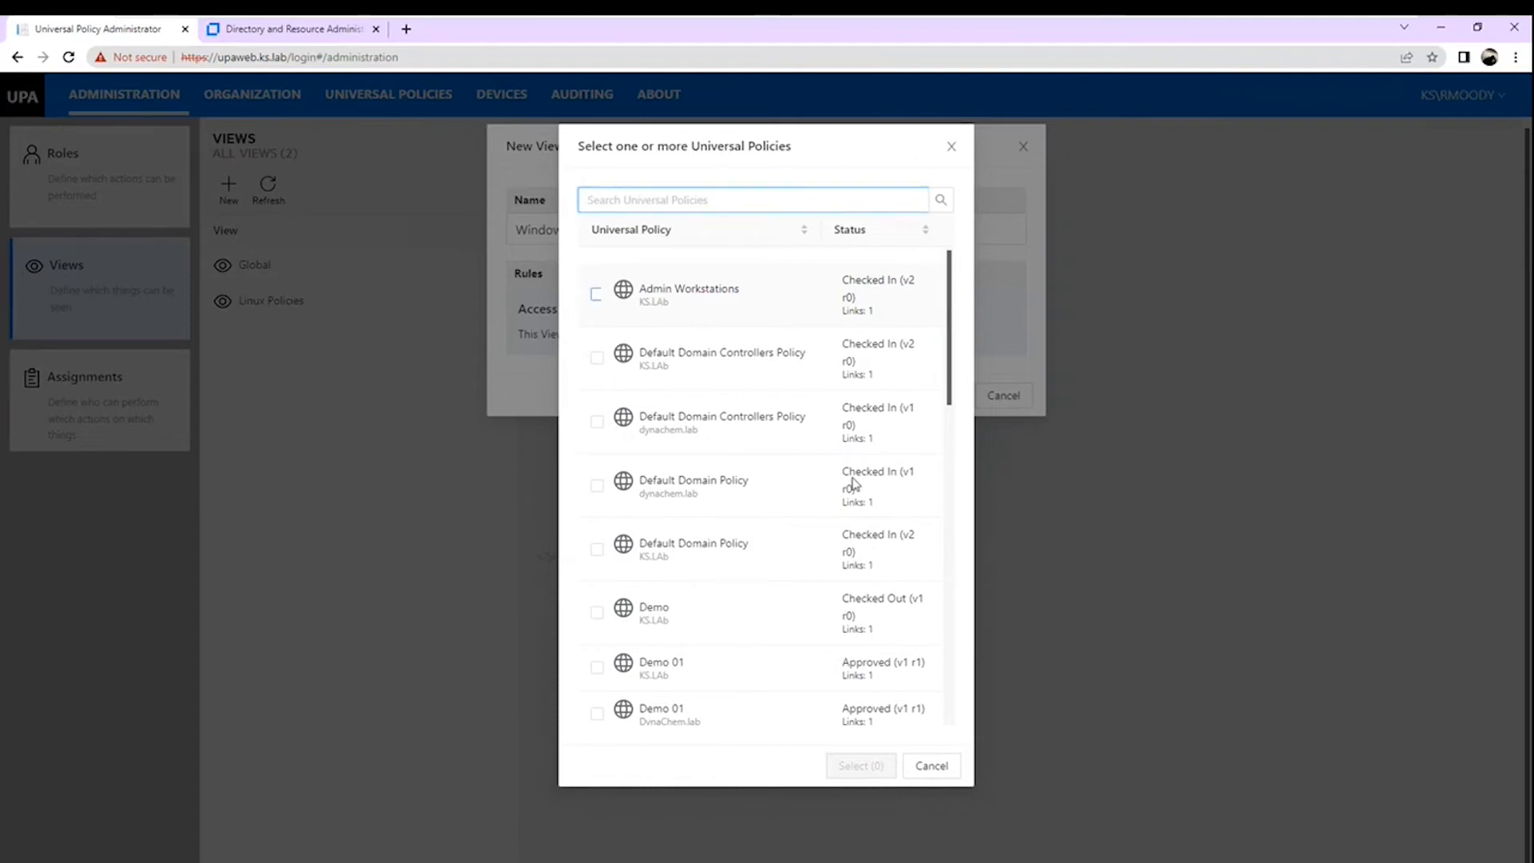
left_click(596, 294)
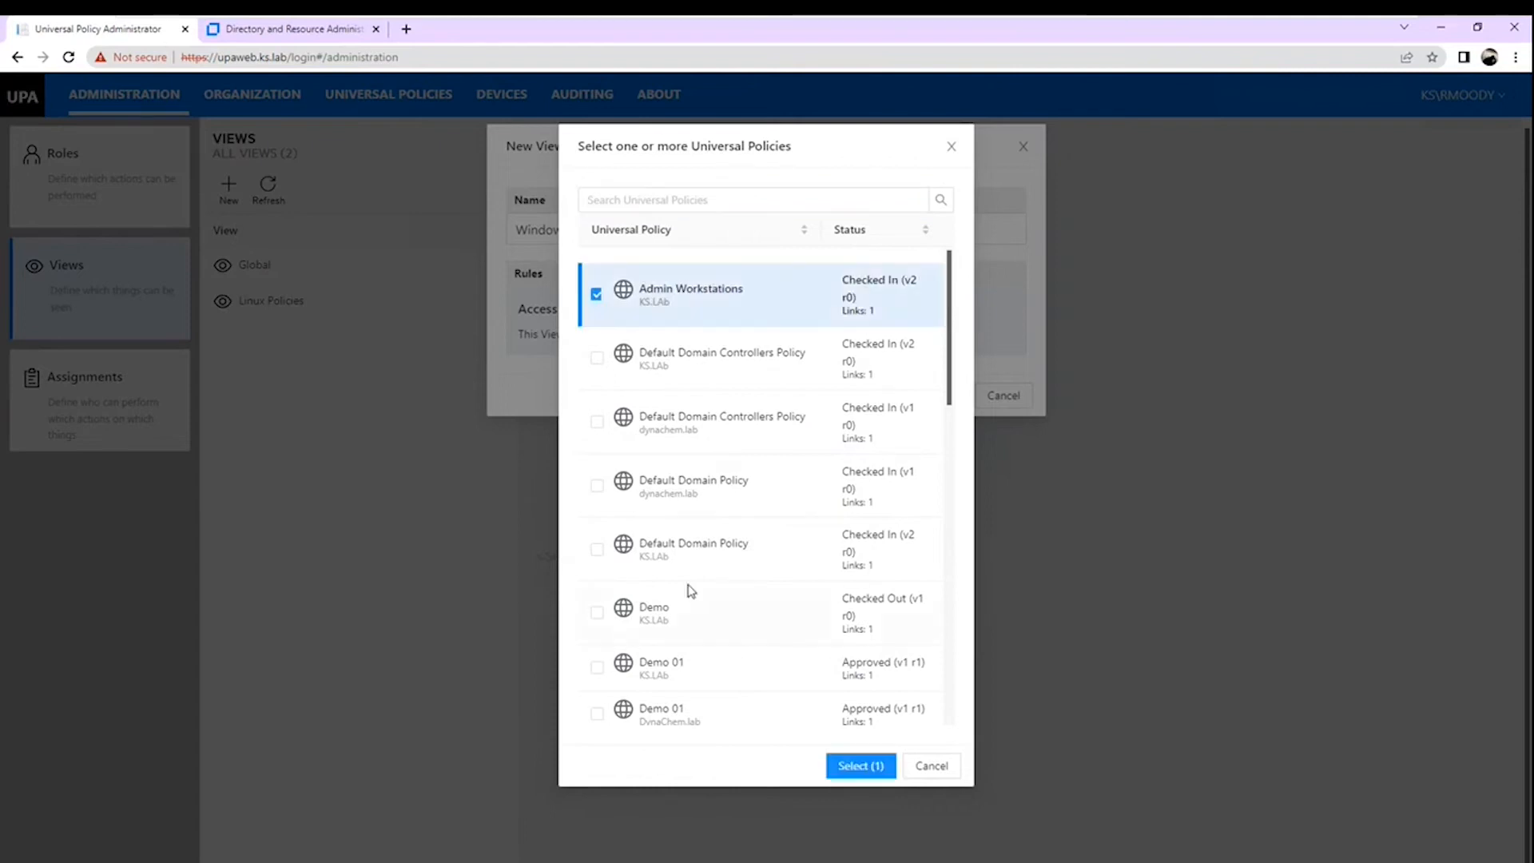
left_click(596, 613)
left_click(596, 668)
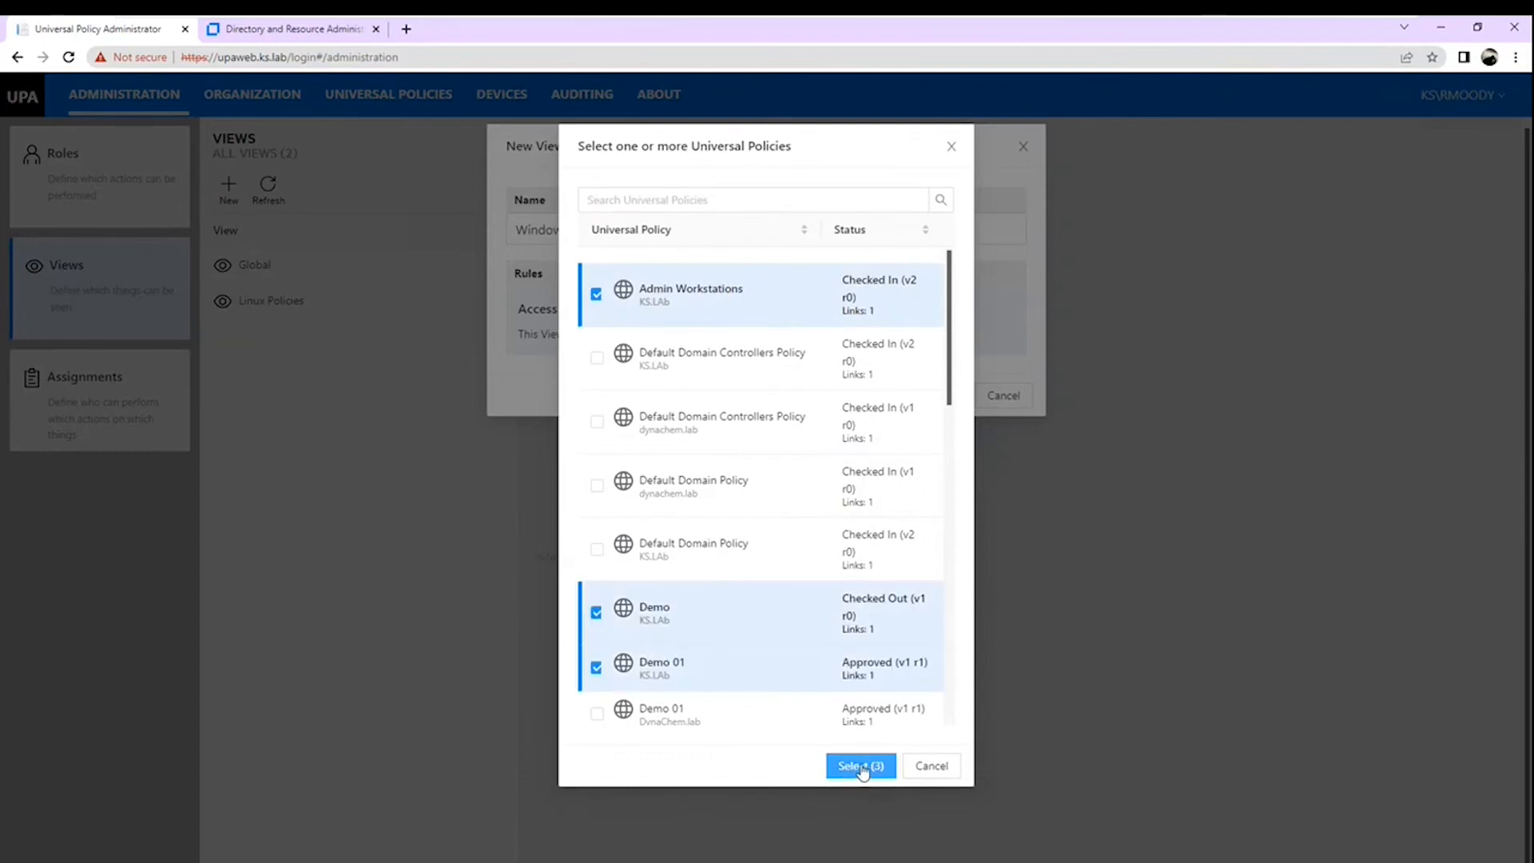
left_click(860, 766)
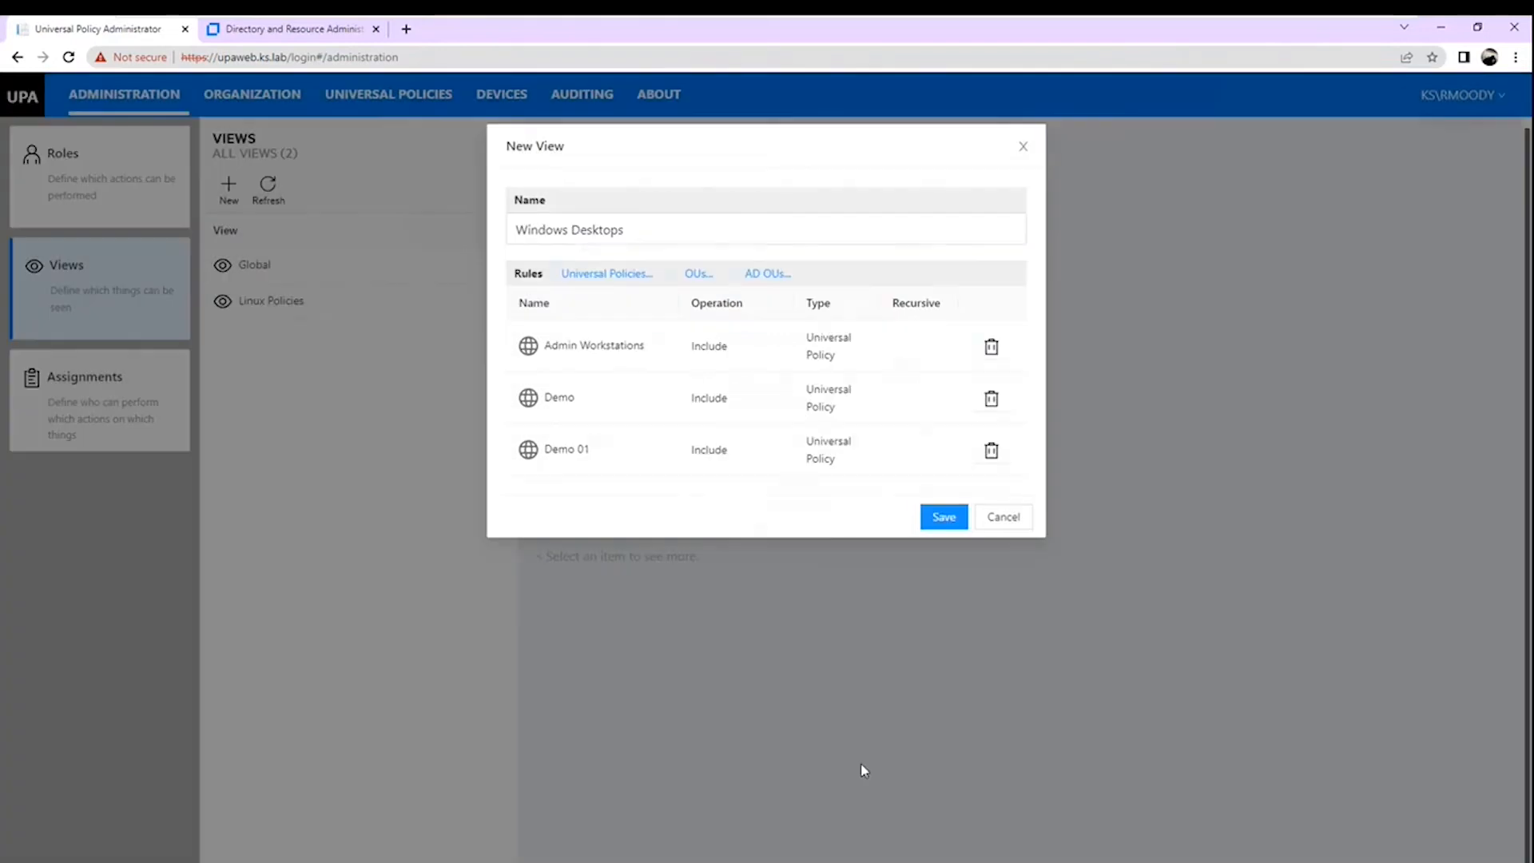
Include the Linux Policies delegation OU in the view's rules and check the operation setting of the Admin Workstations and Linux Policies rules
left_click(701, 275)
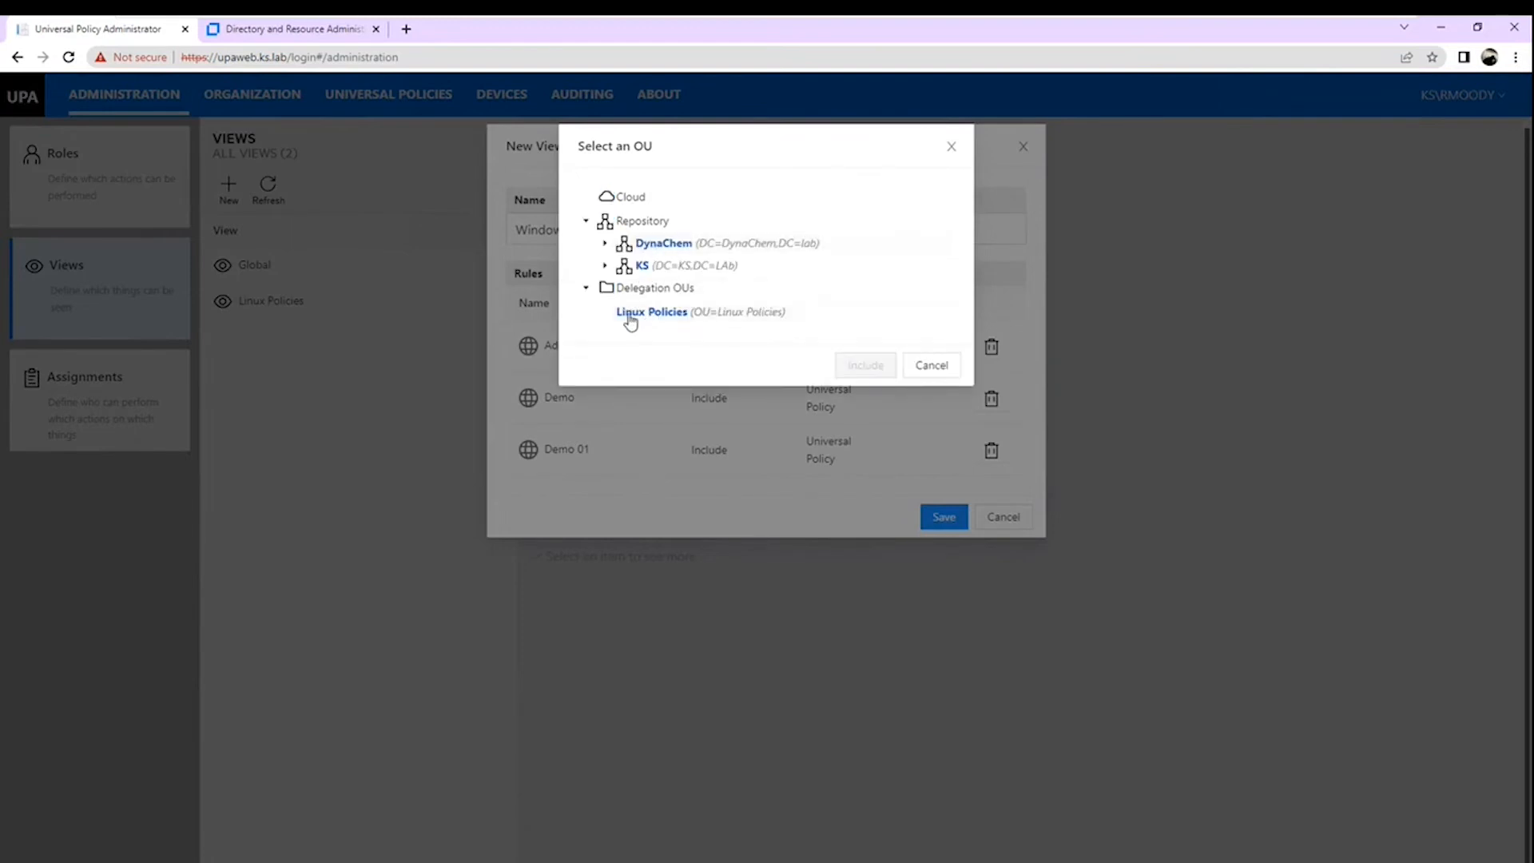
left_click(666, 318)
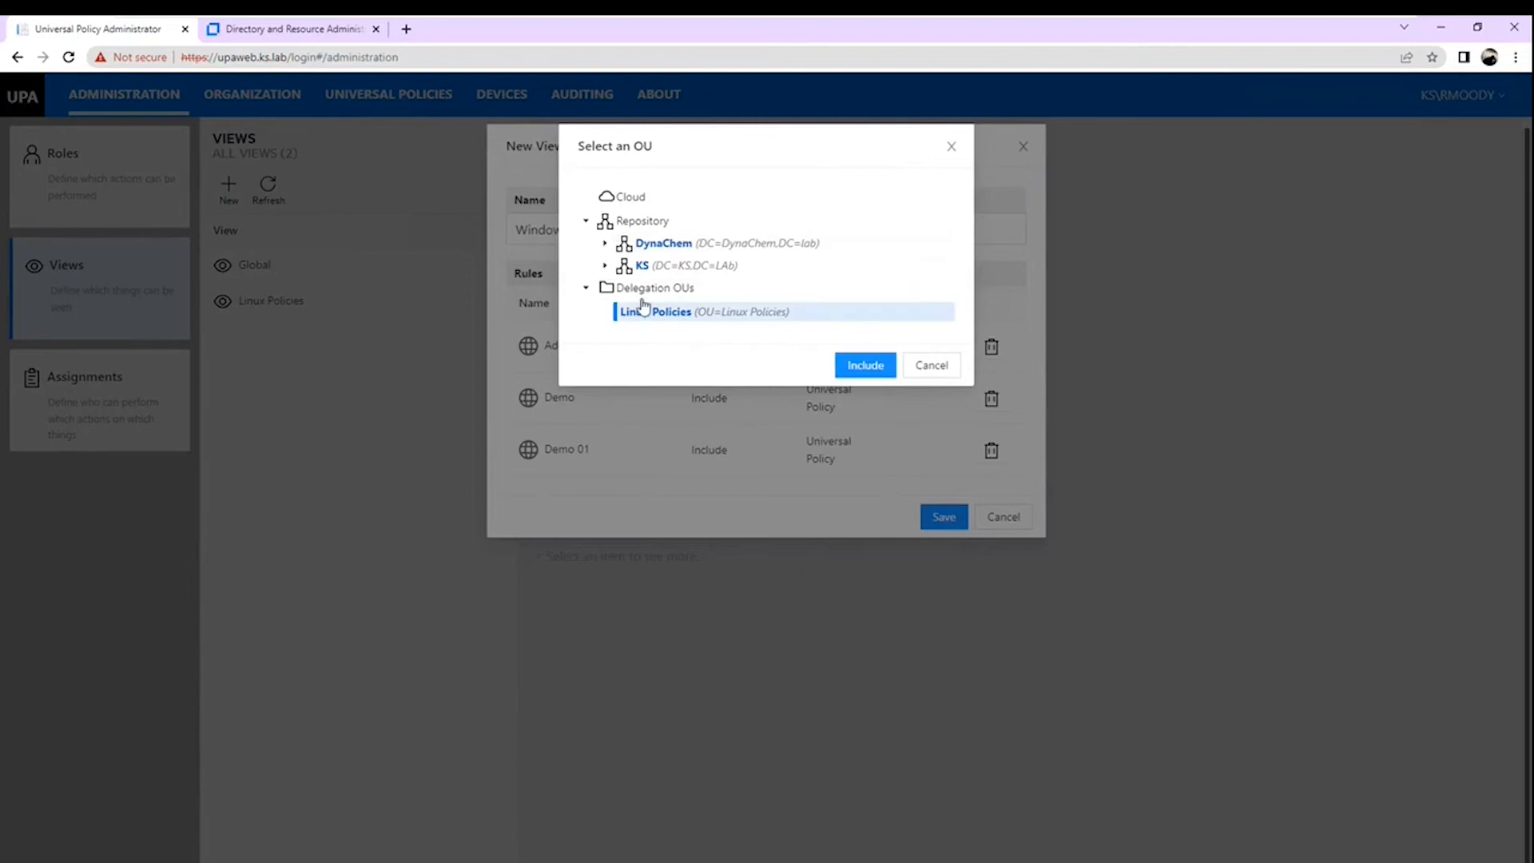
left_click(859, 367)
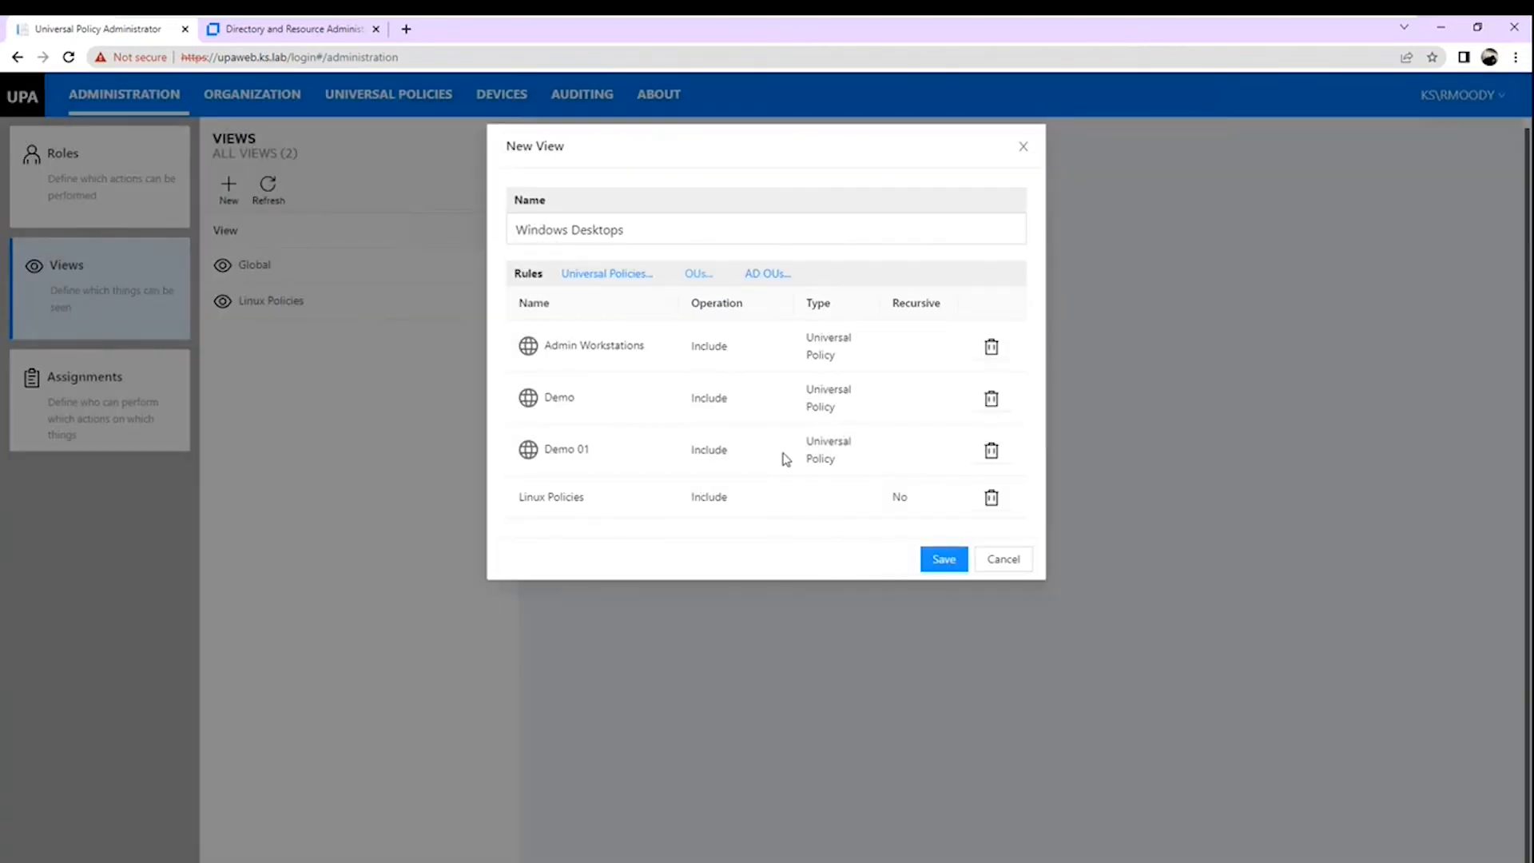
left_click(752, 354)
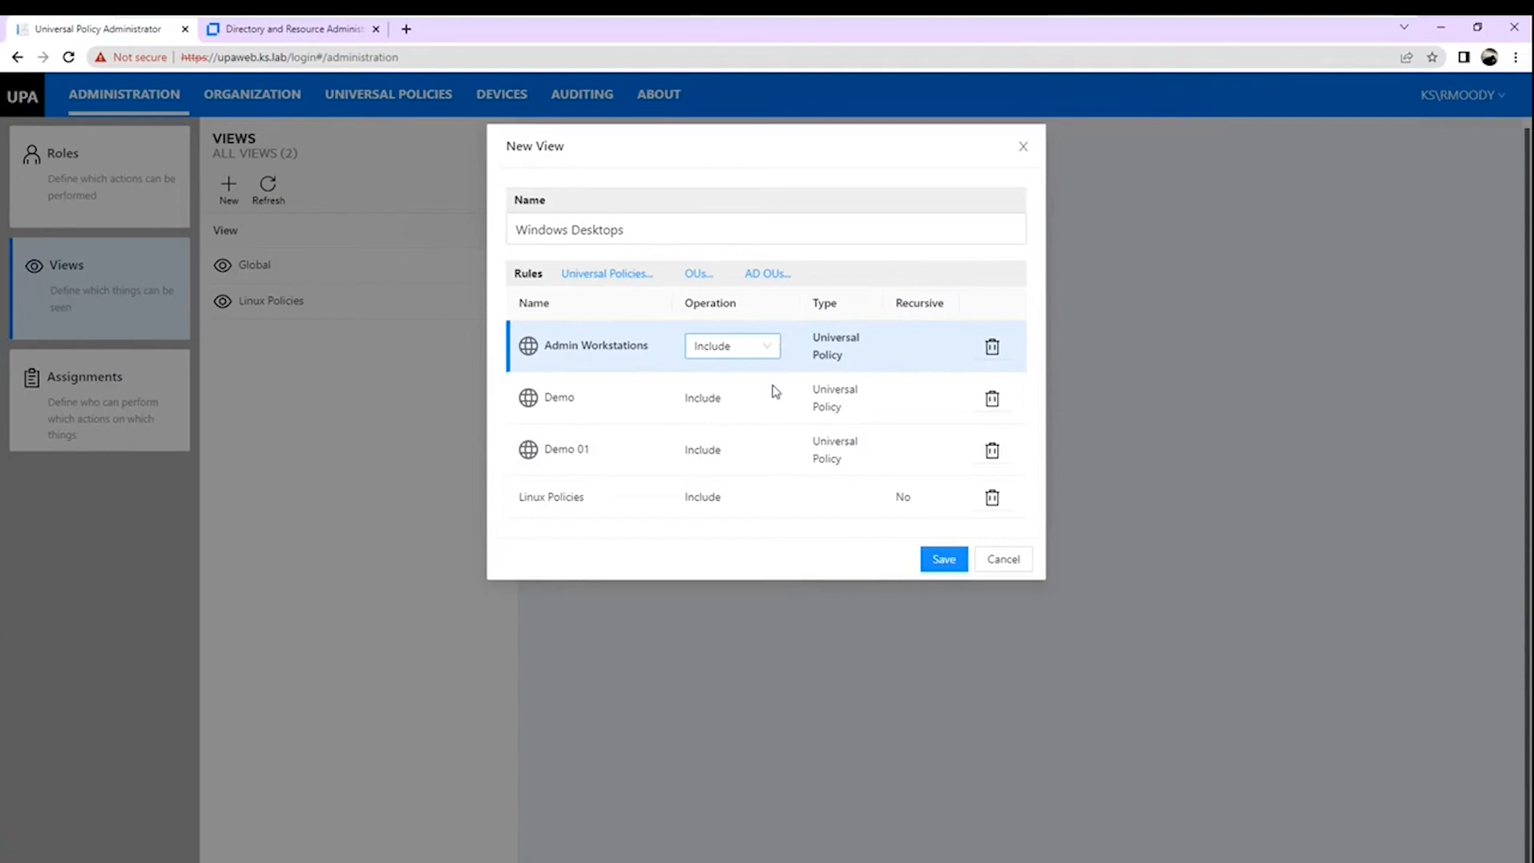
left_click(769, 505)
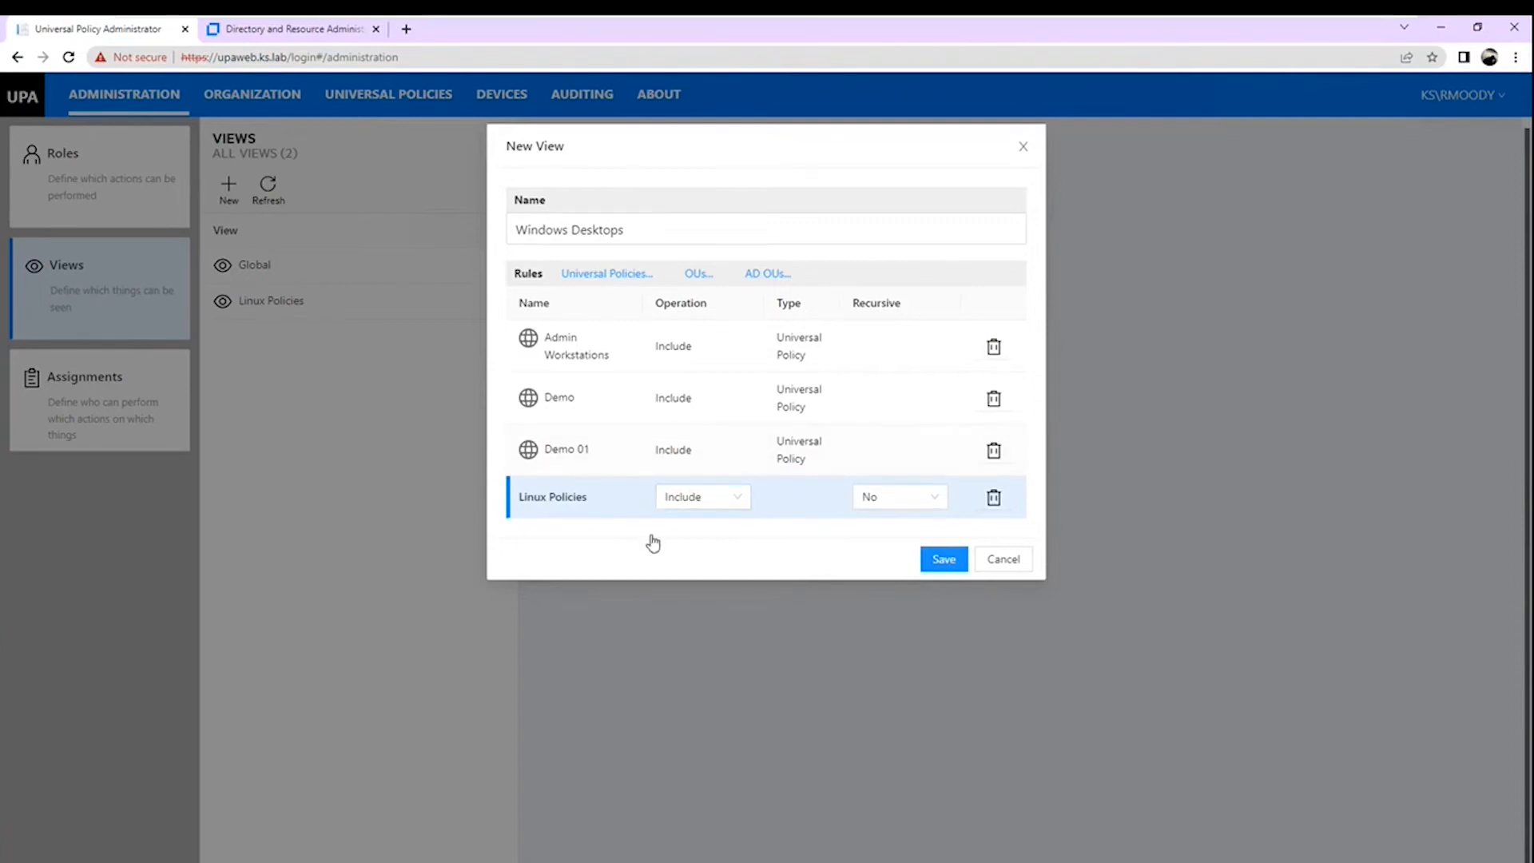
Include the Keystone Steel OU from the KS domain in the view's rules
left_click(694, 274)
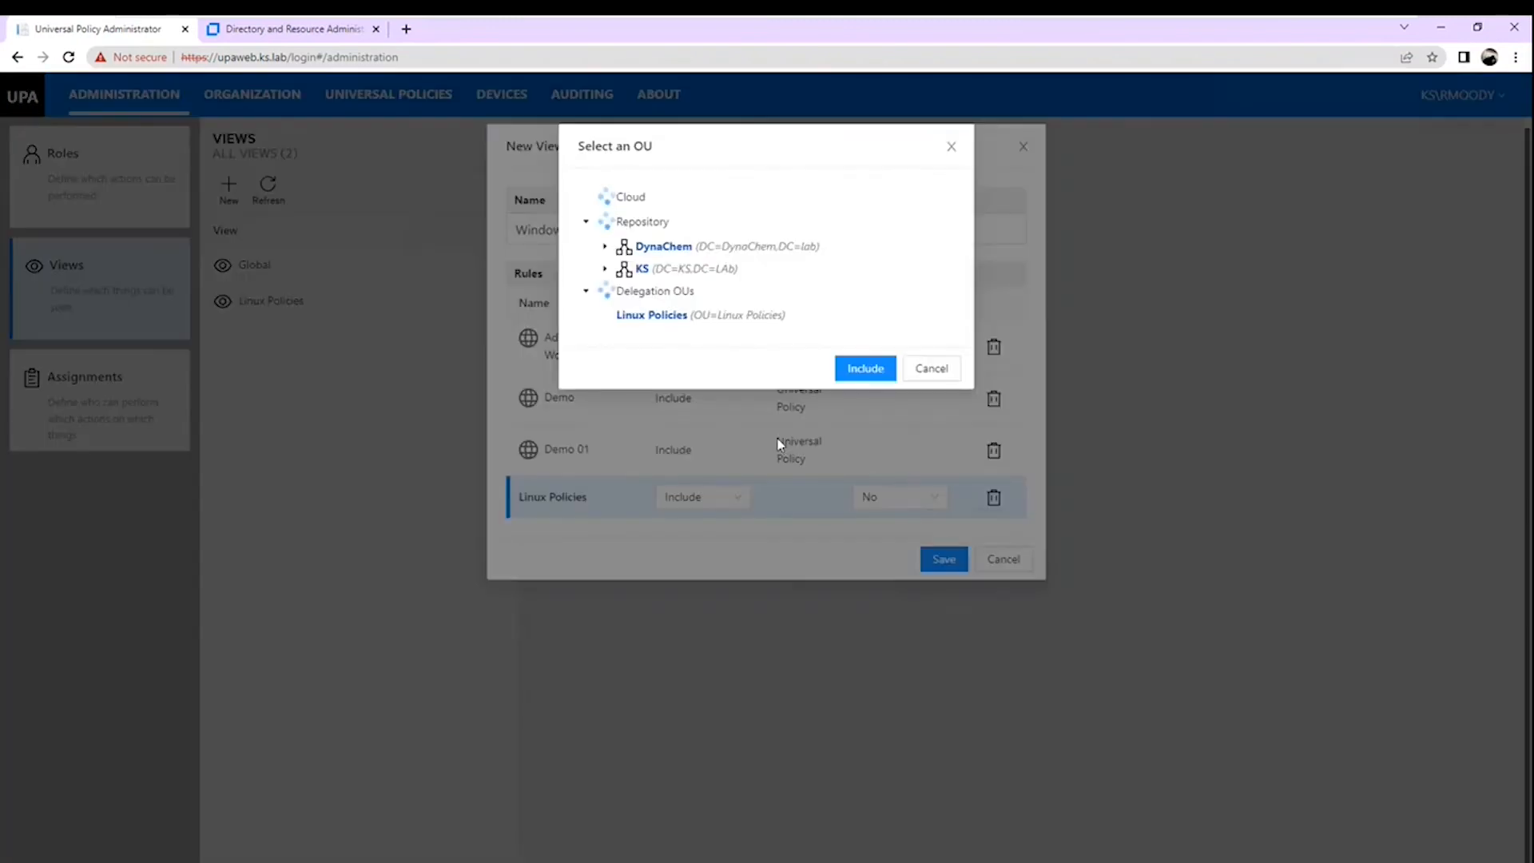
left_click(605, 268)
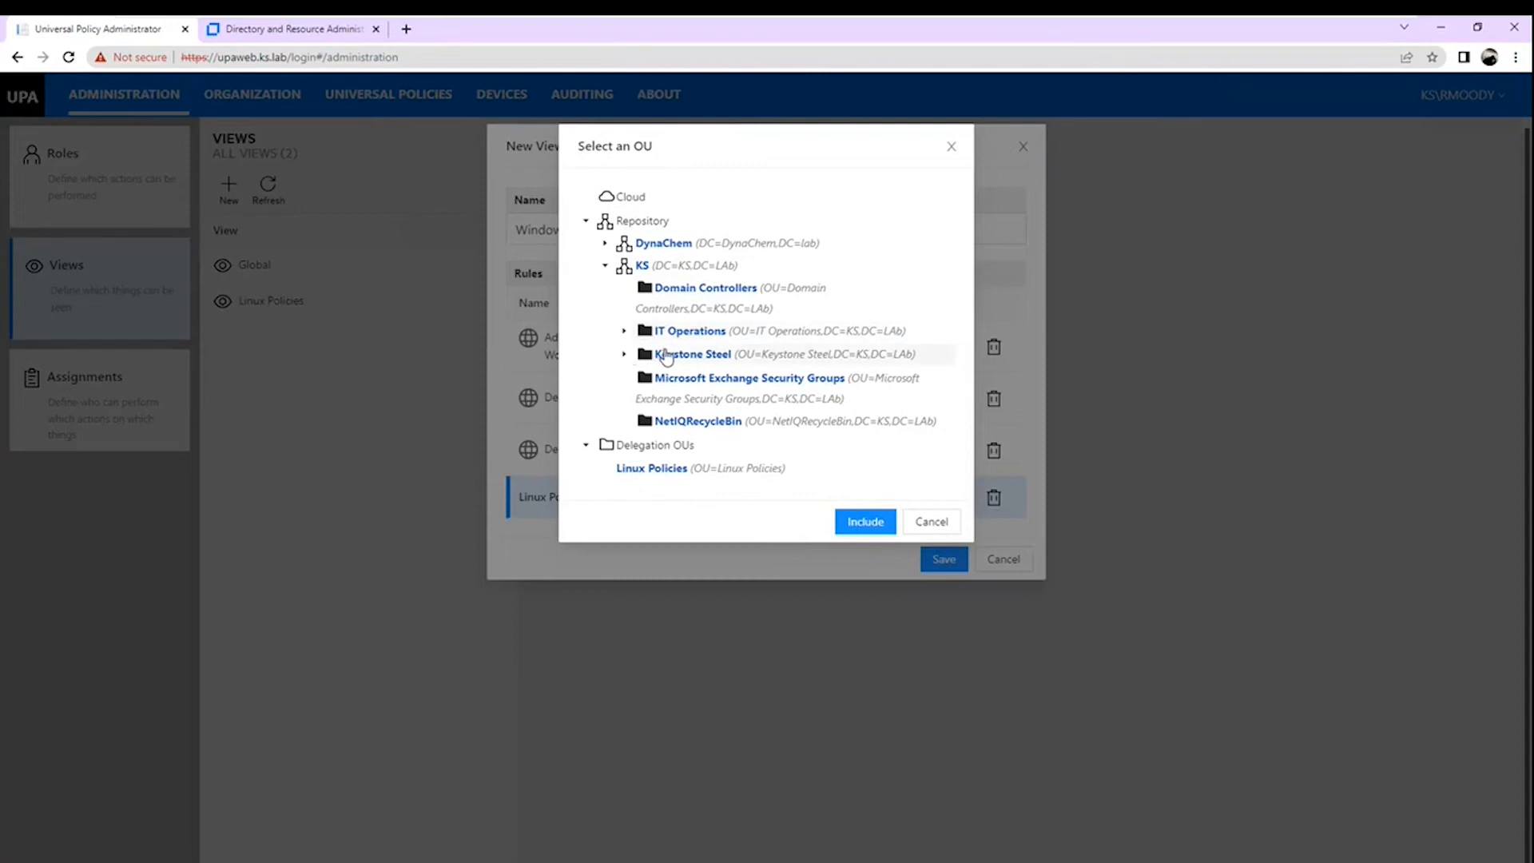
left_click(665, 356)
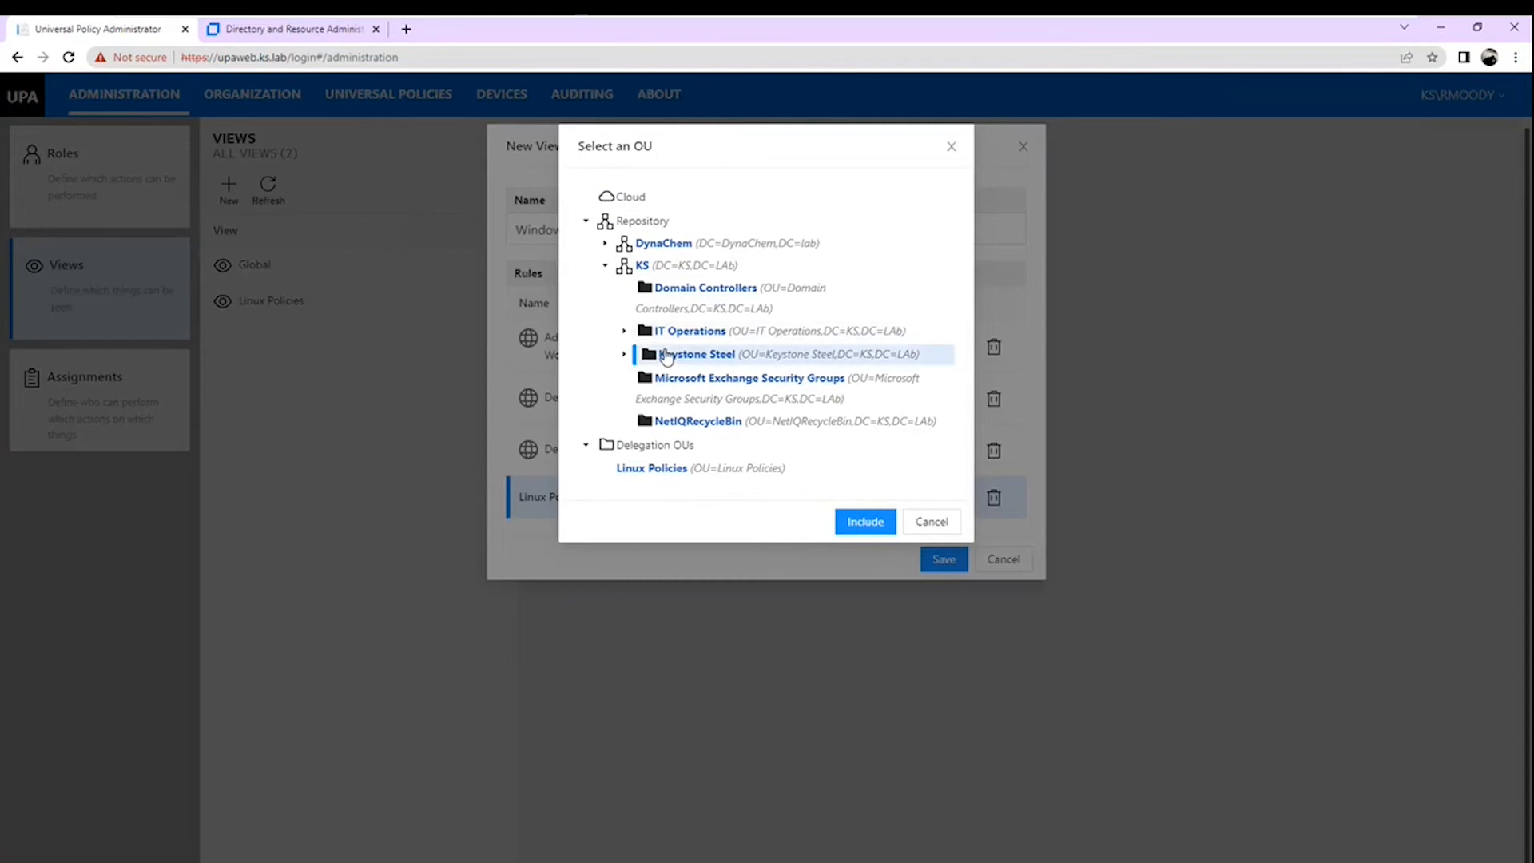
left_click(857, 524)
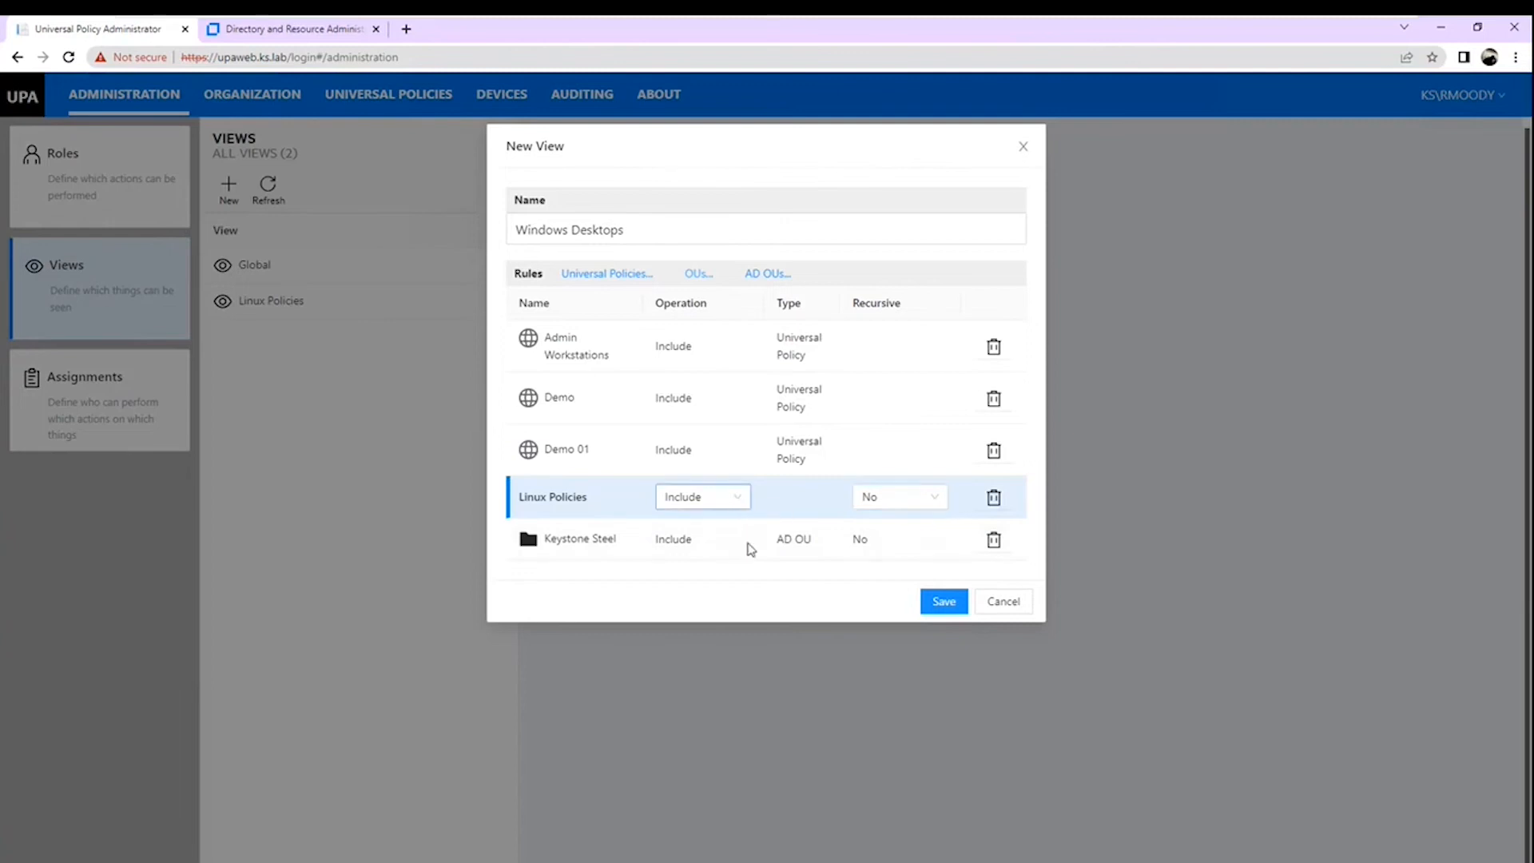
Add the APAC OU under Keystone Steel to the view's rules
left_click(701, 273)
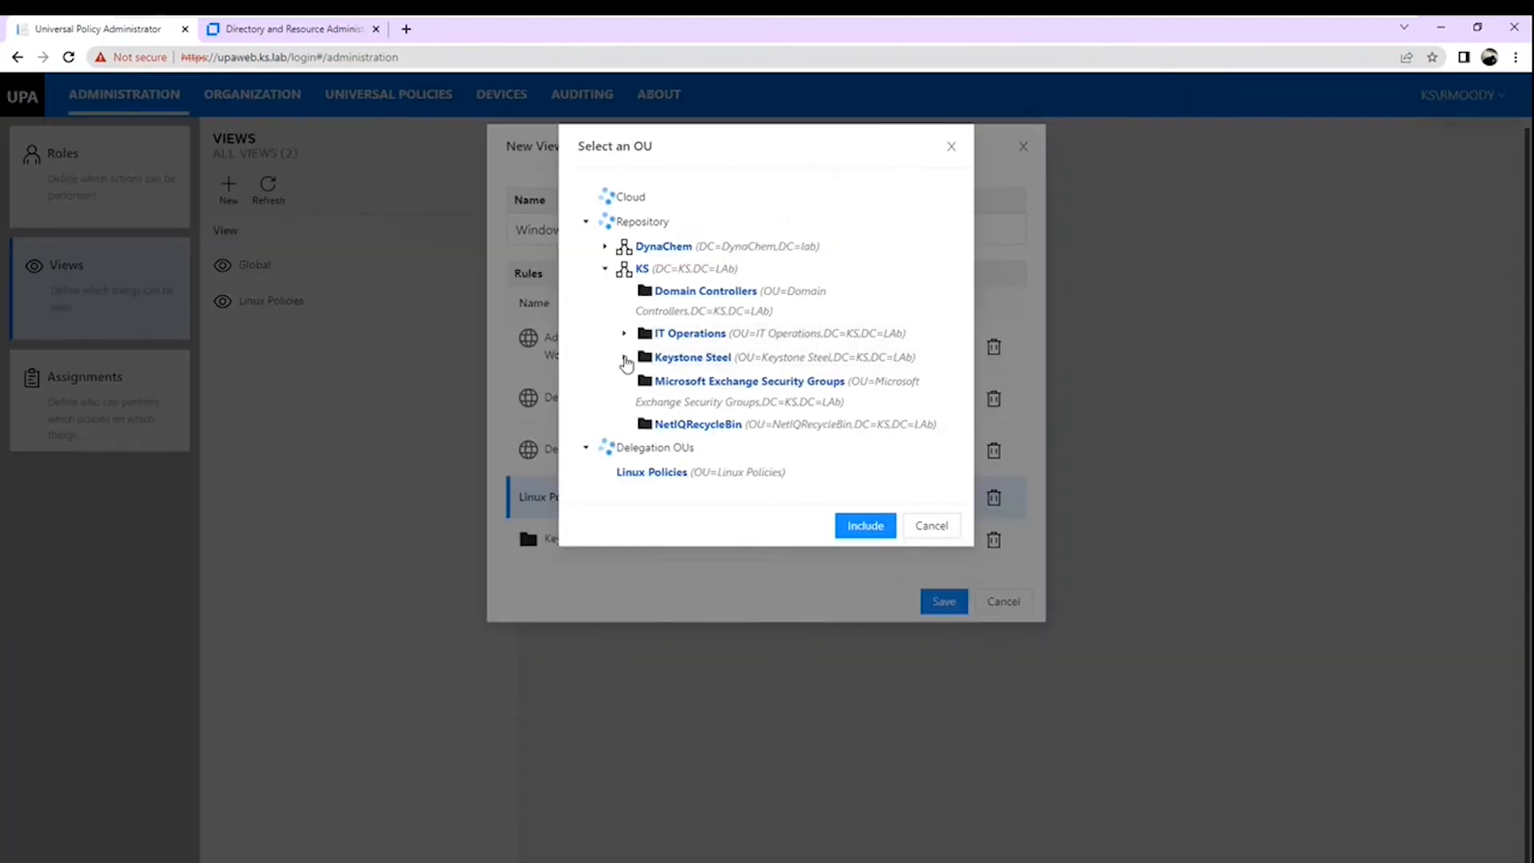
left_click(625, 360)
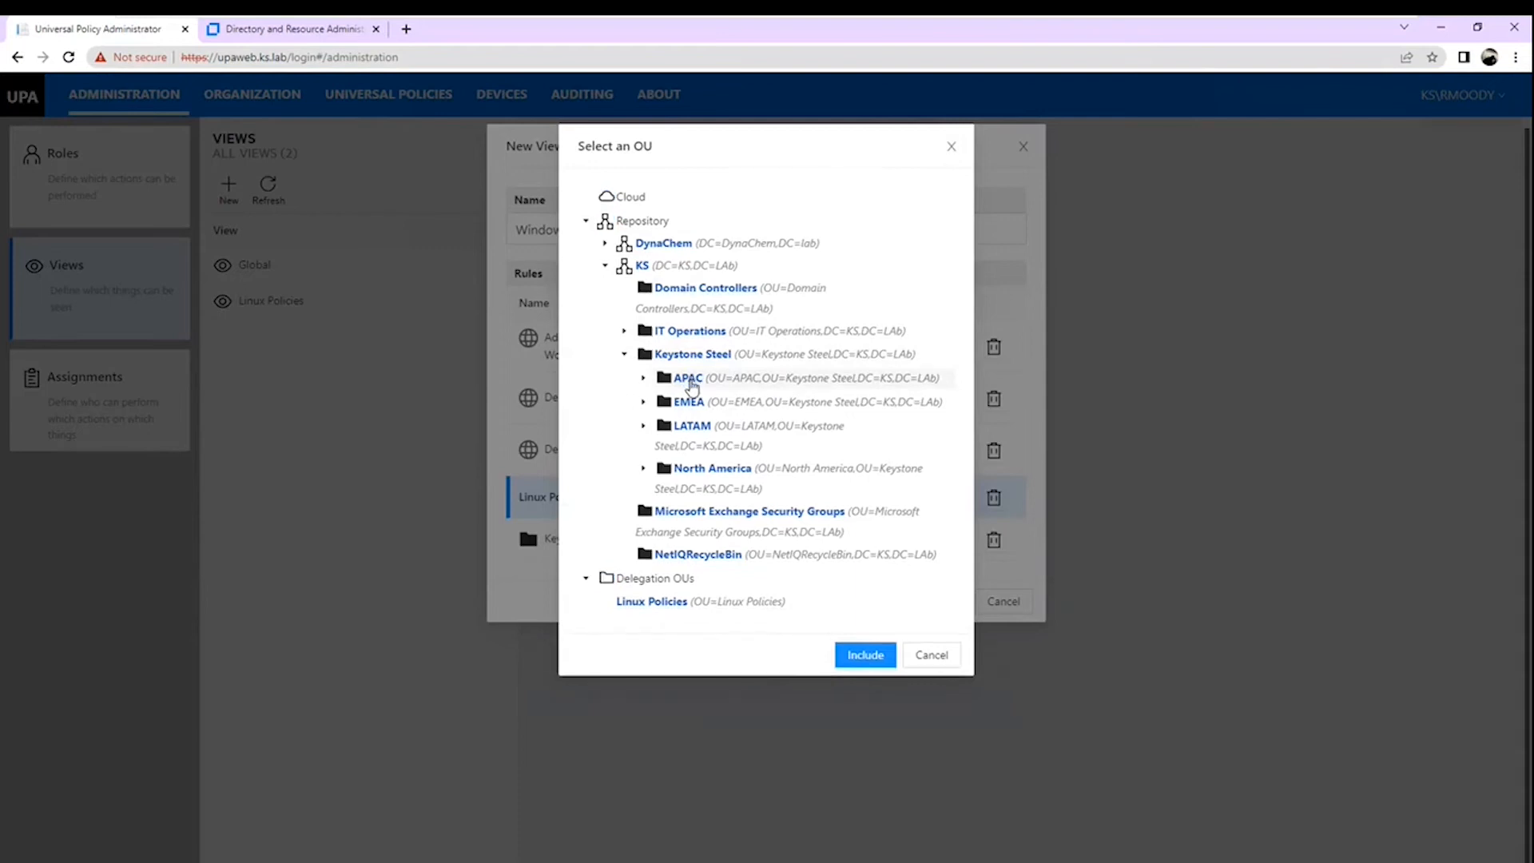
left_click(692, 384)
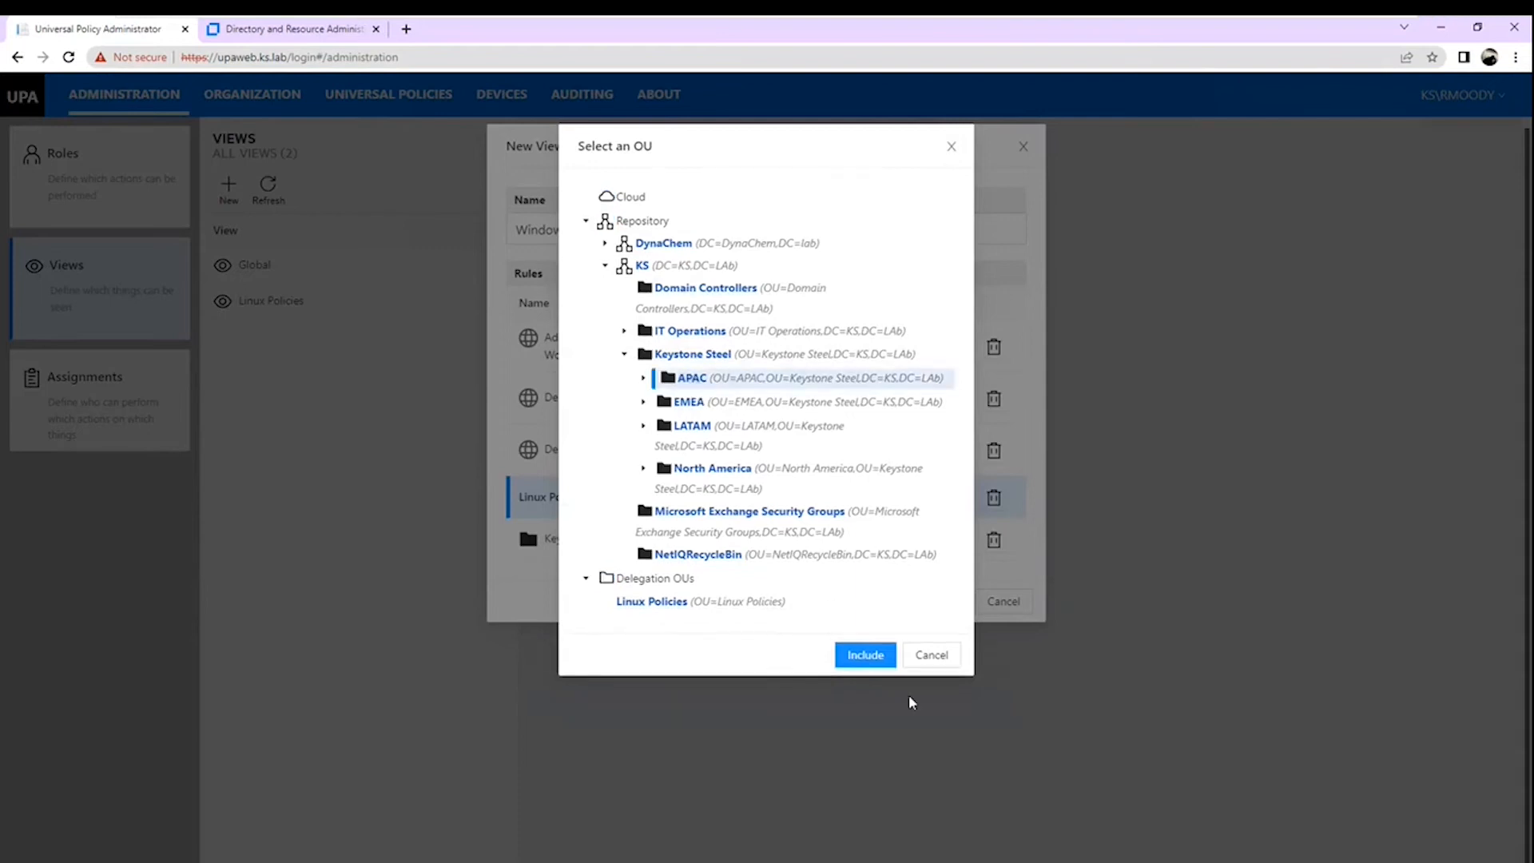
left_click(877, 655)
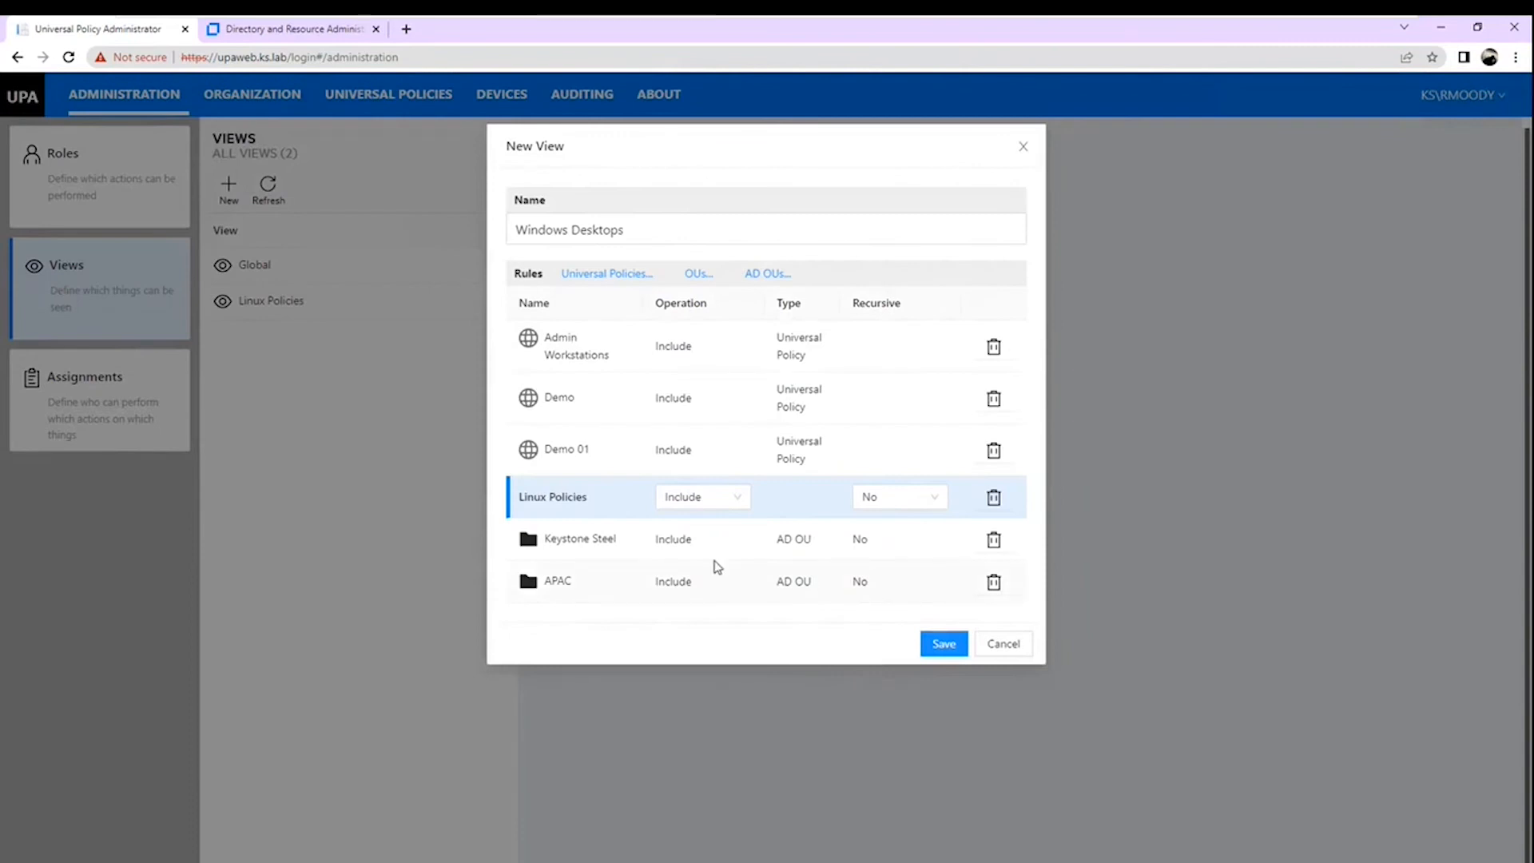
Set the APAC rule's operation to Exclude and save the Windows Desktops view
left_click(729, 588)
left_click(735, 586)
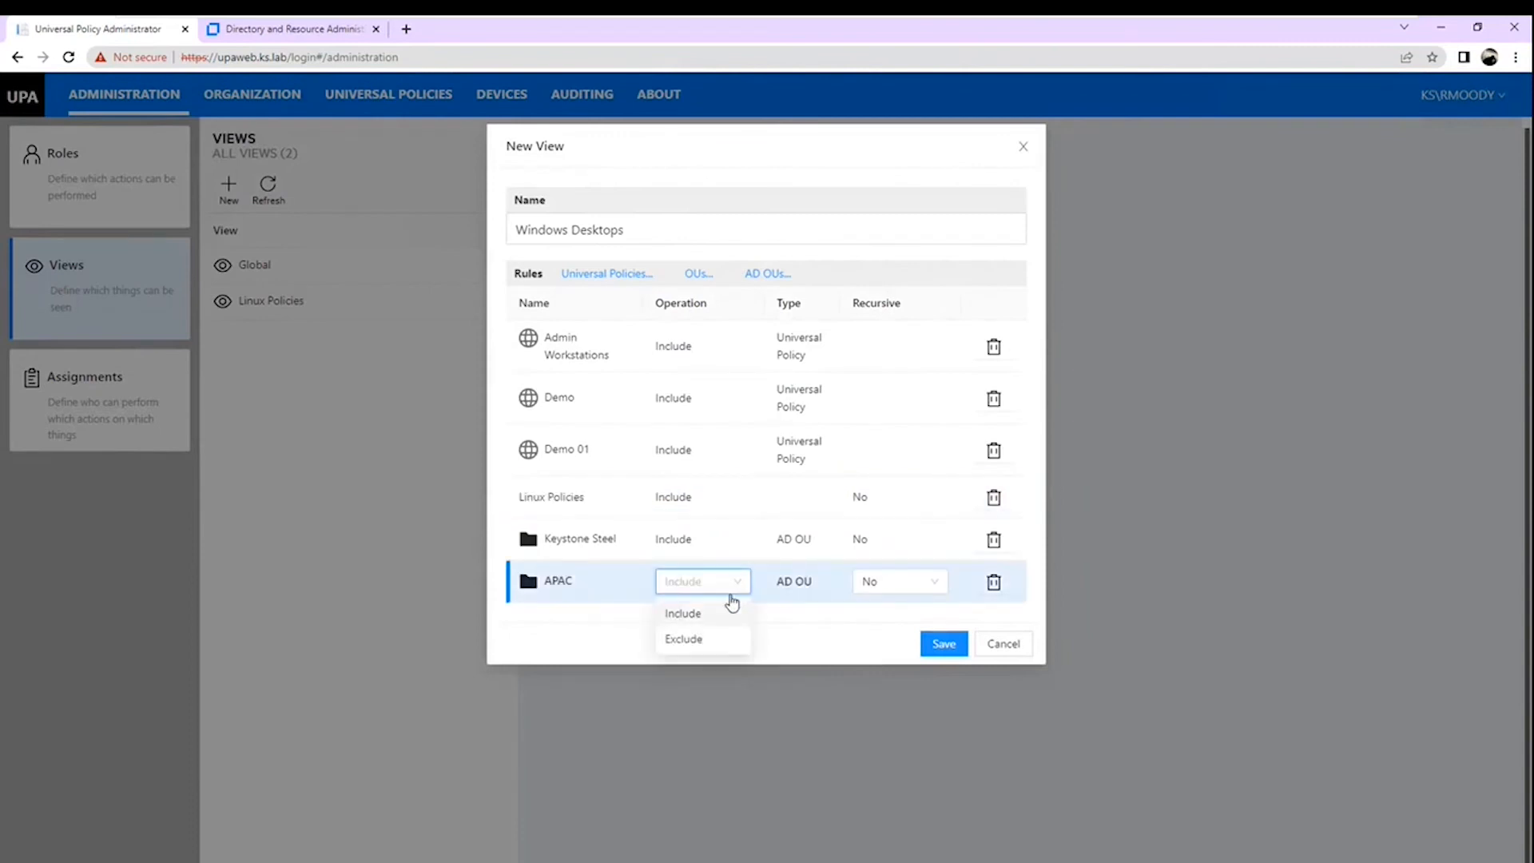
left_click(694, 639)
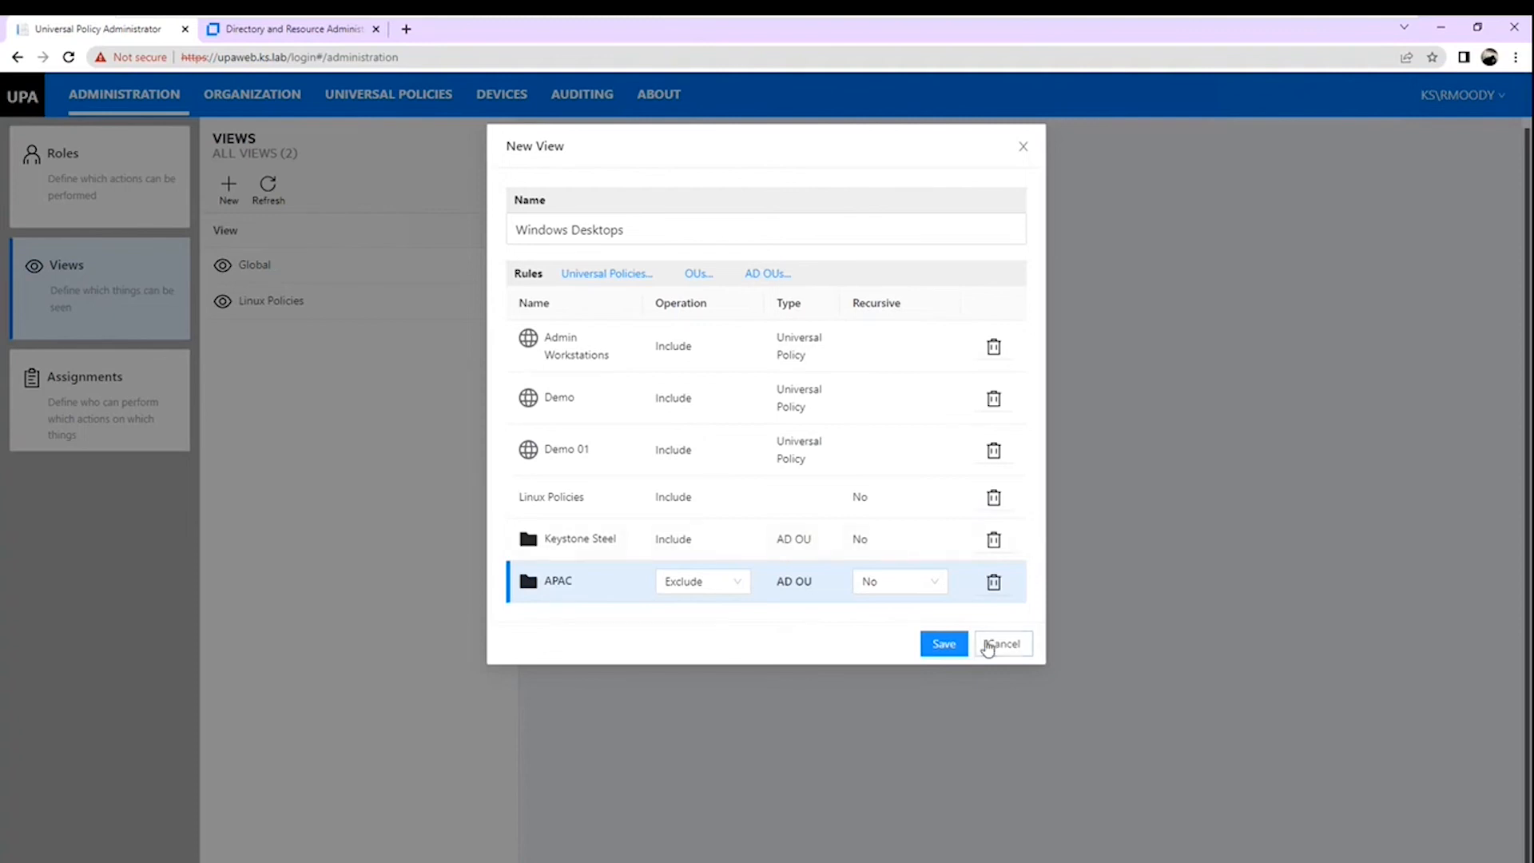
left_click(951, 645)
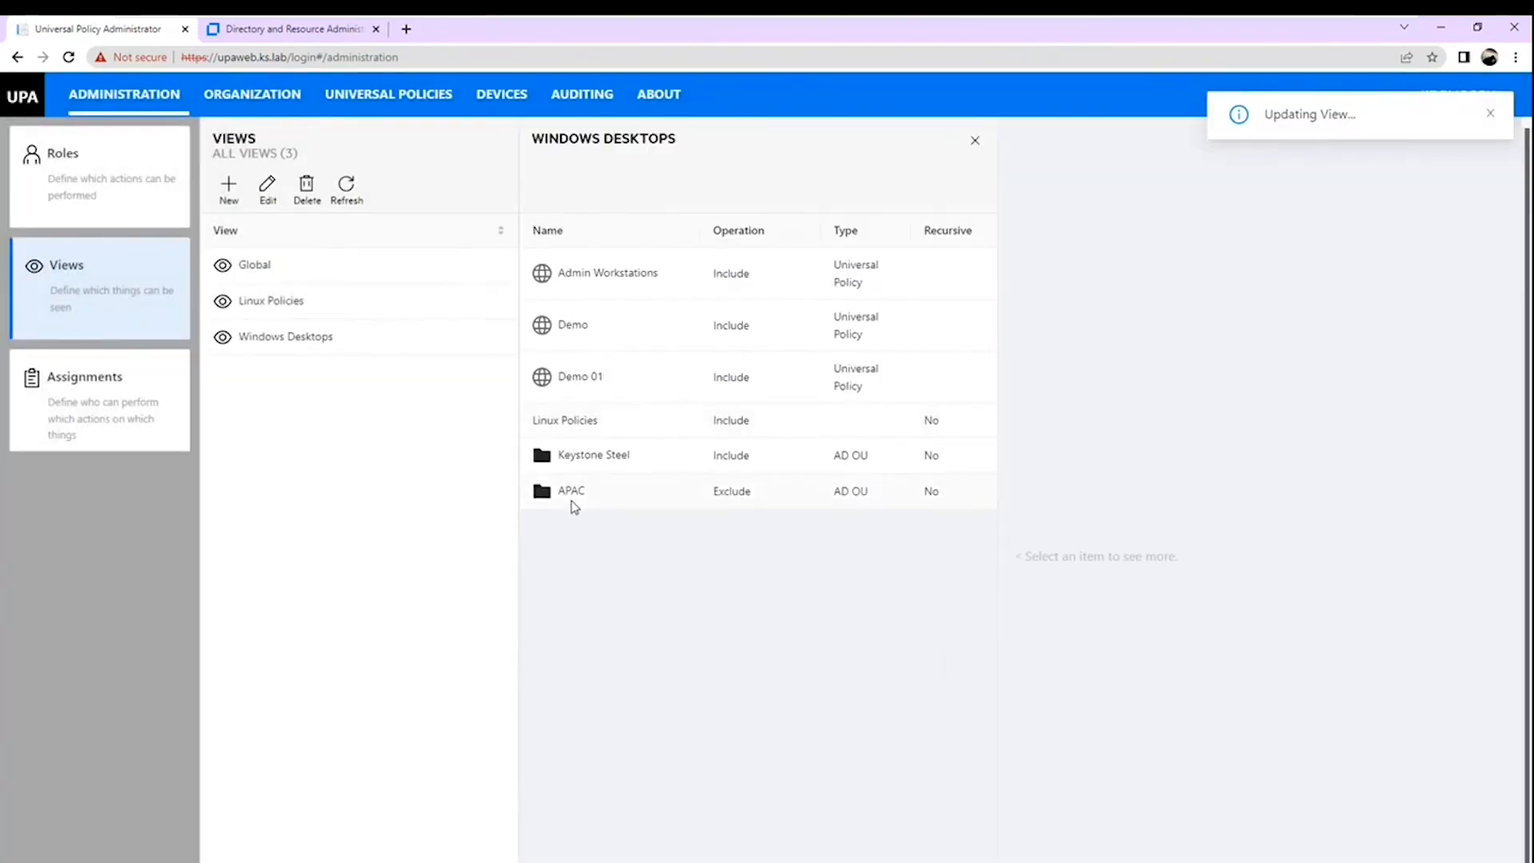
Start a new assignment and include the Approver role and the Windows Desktops view in it
left_click(134, 398)
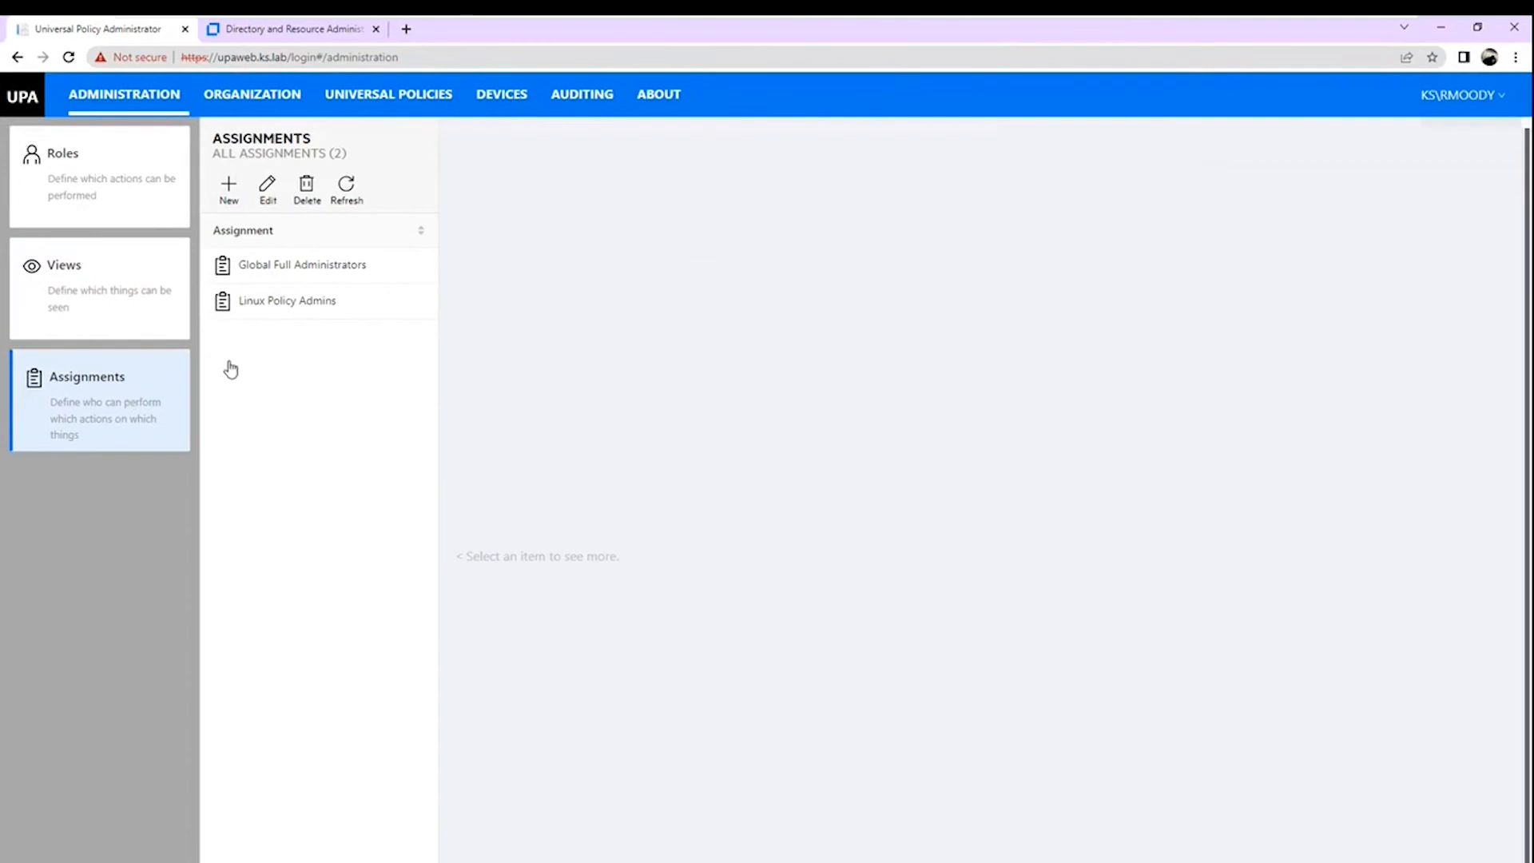
left_click(230, 189)
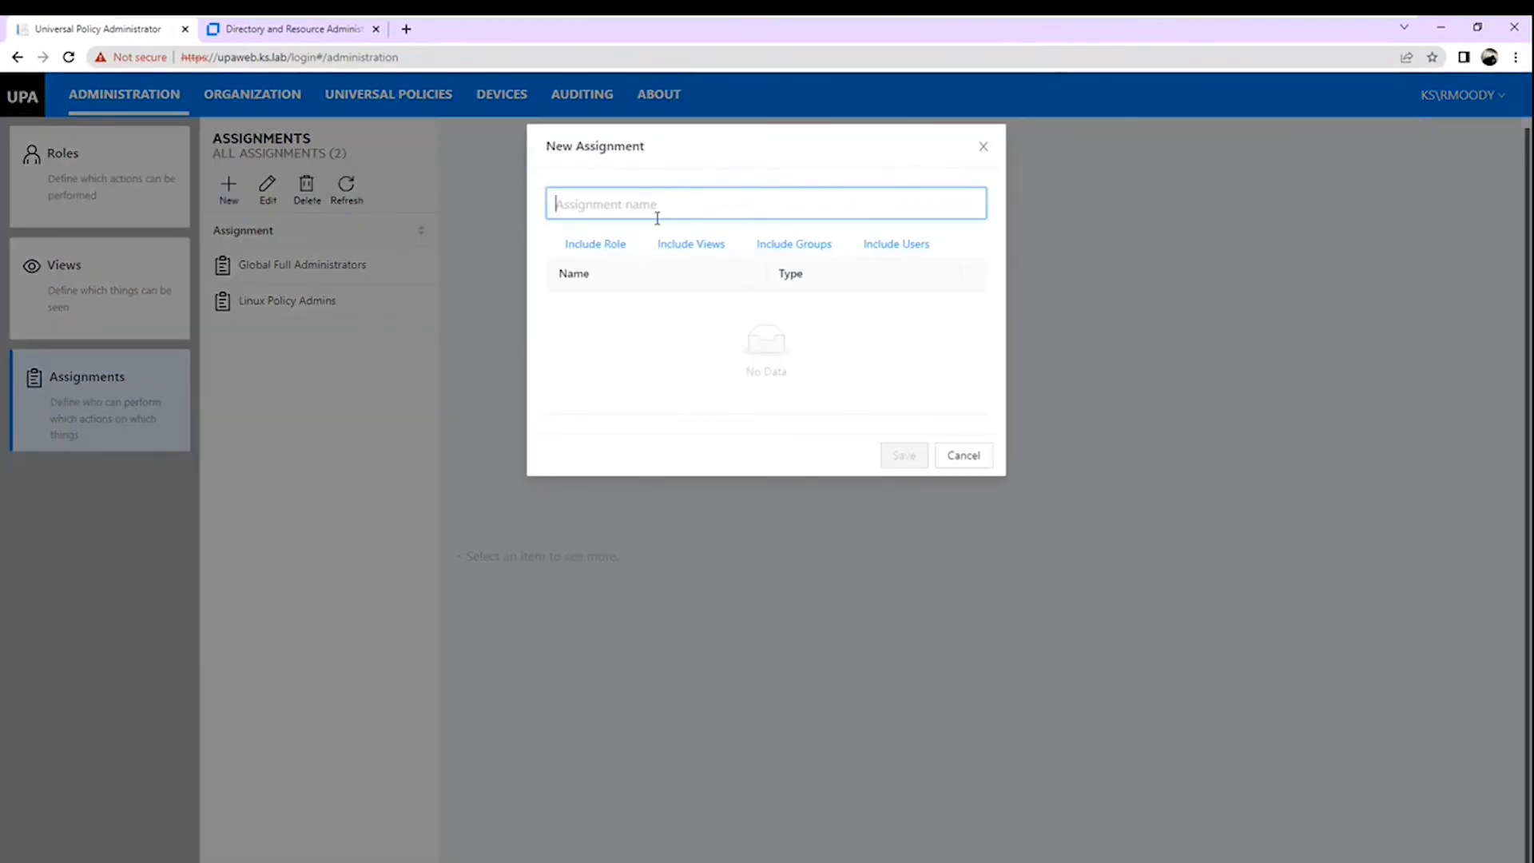
left_click(591, 243)
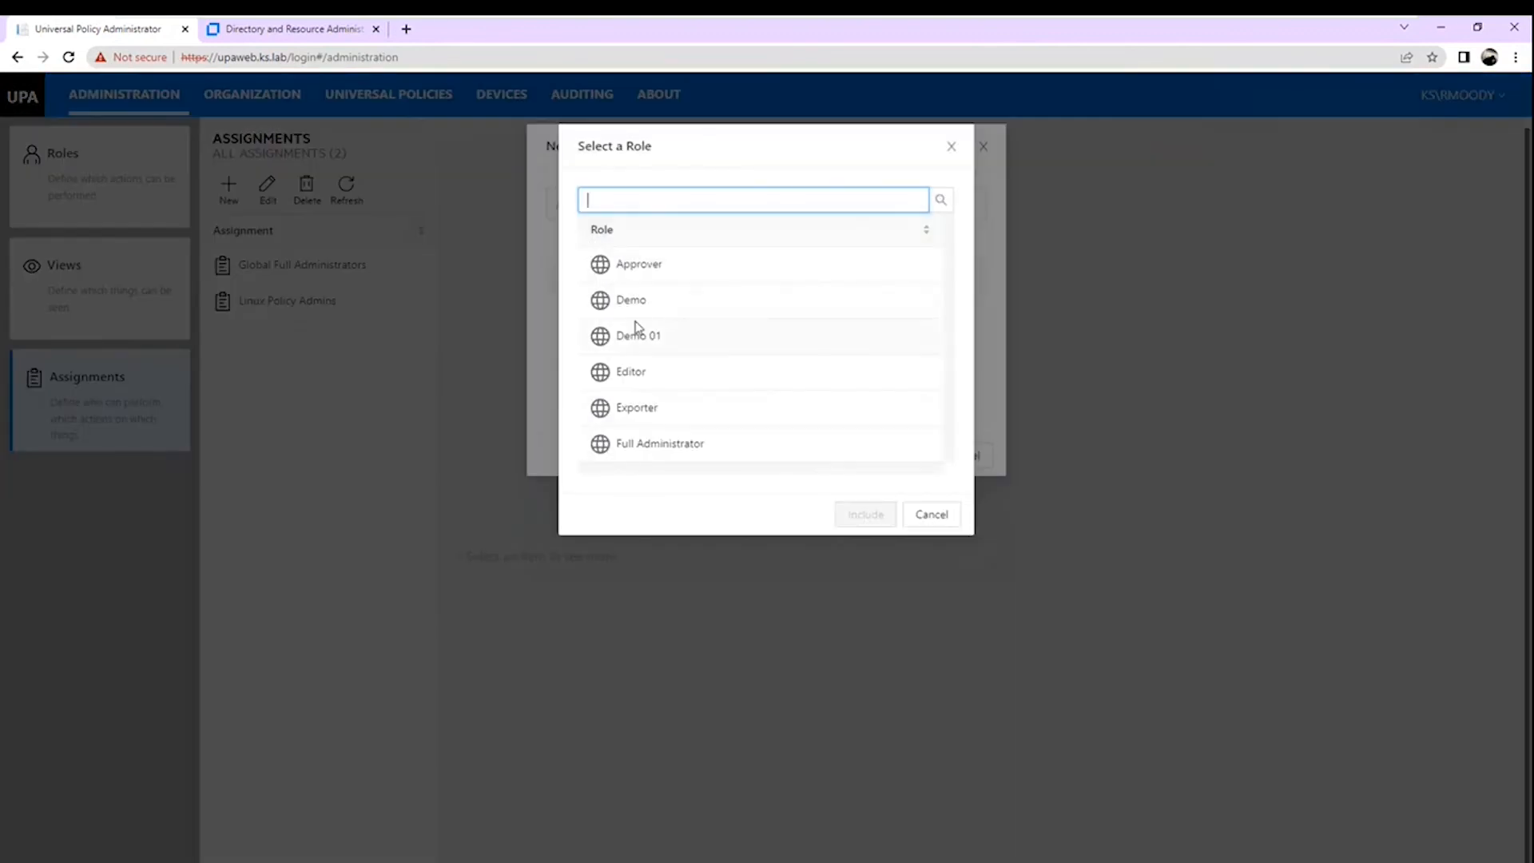
left_click(636, 266)
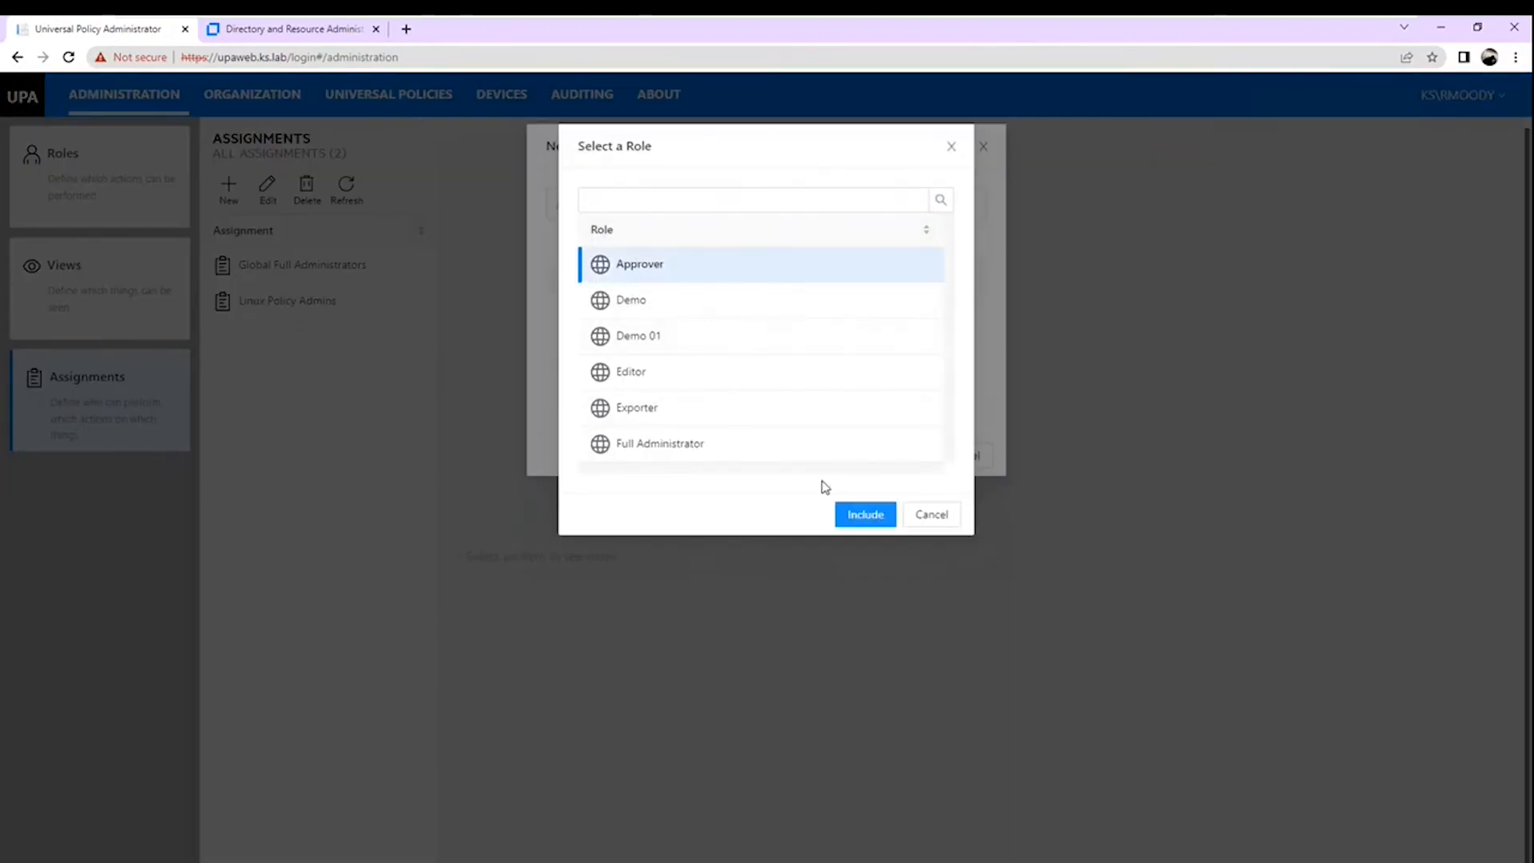
left_click(860, 516)
left_click(688, 246)
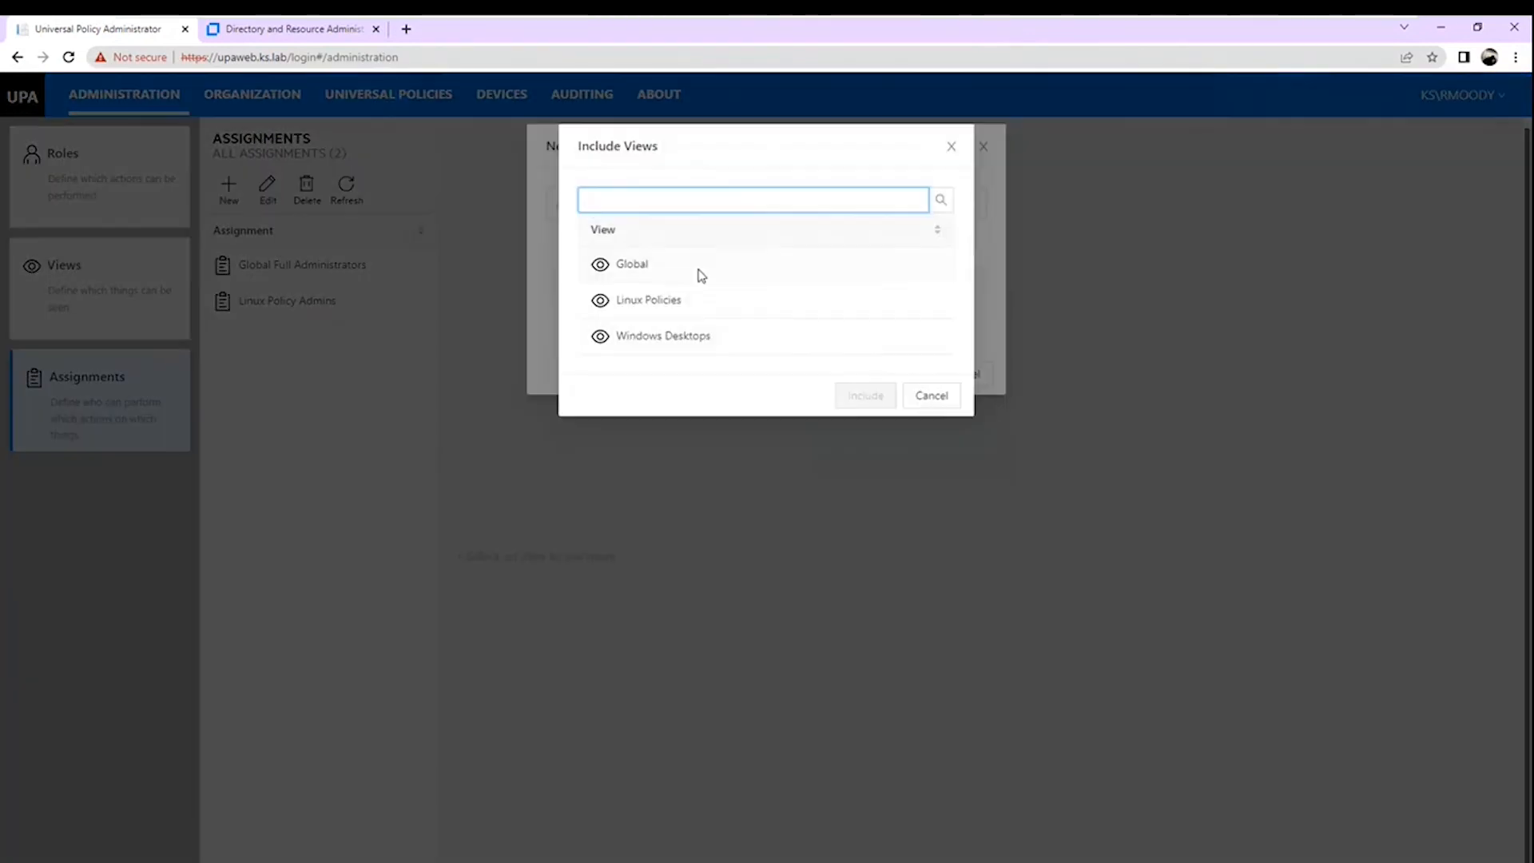
left_click(632, 336)
left_click(836, 395)
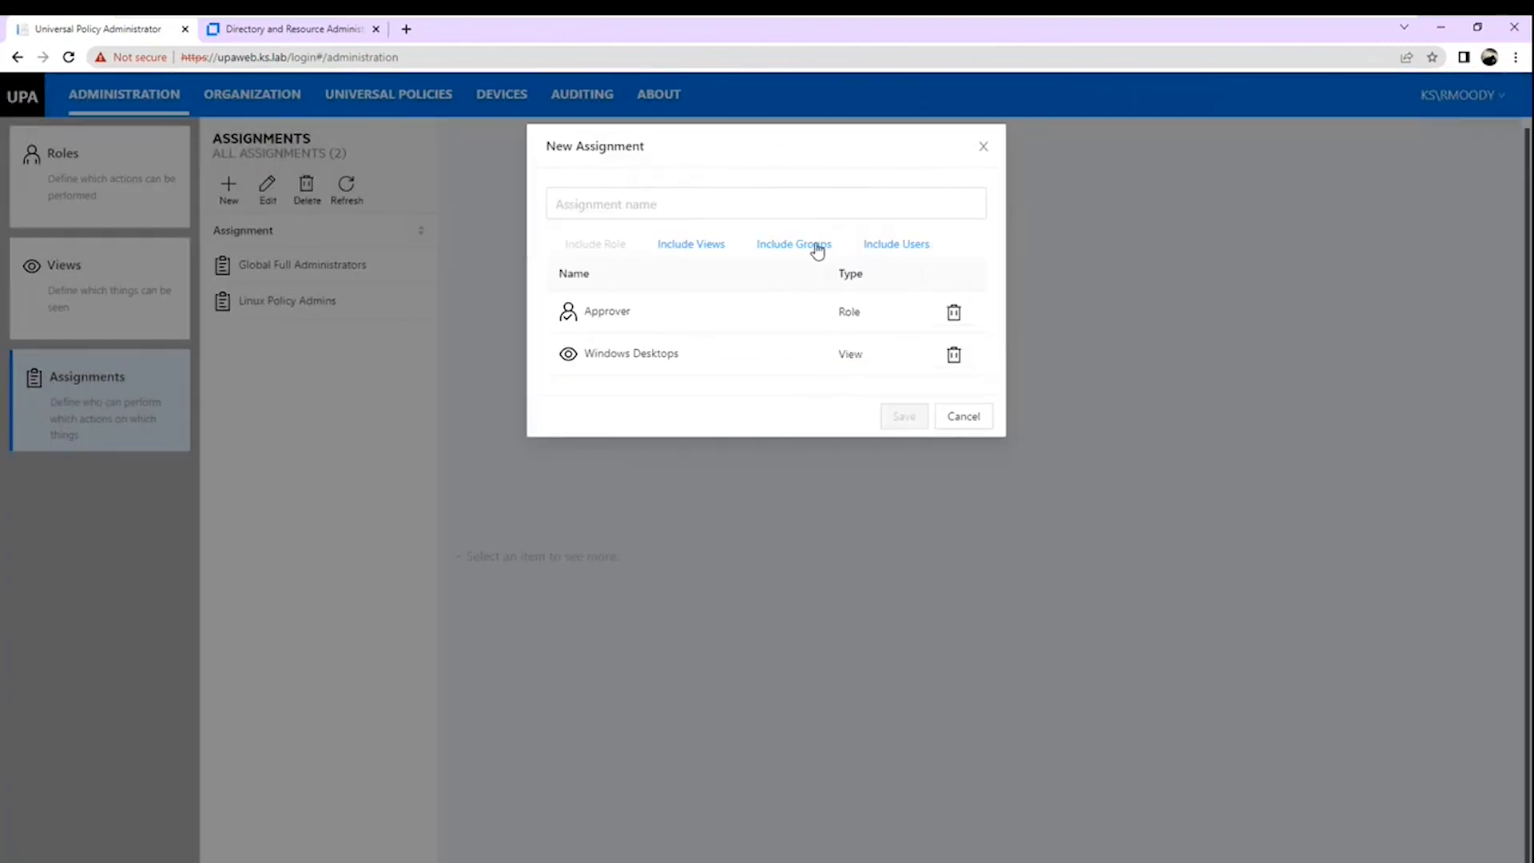
Include the approver's user account from the KS.LAb domain and save the assignment as Keystone Steel Approver
left_click(896, 248)
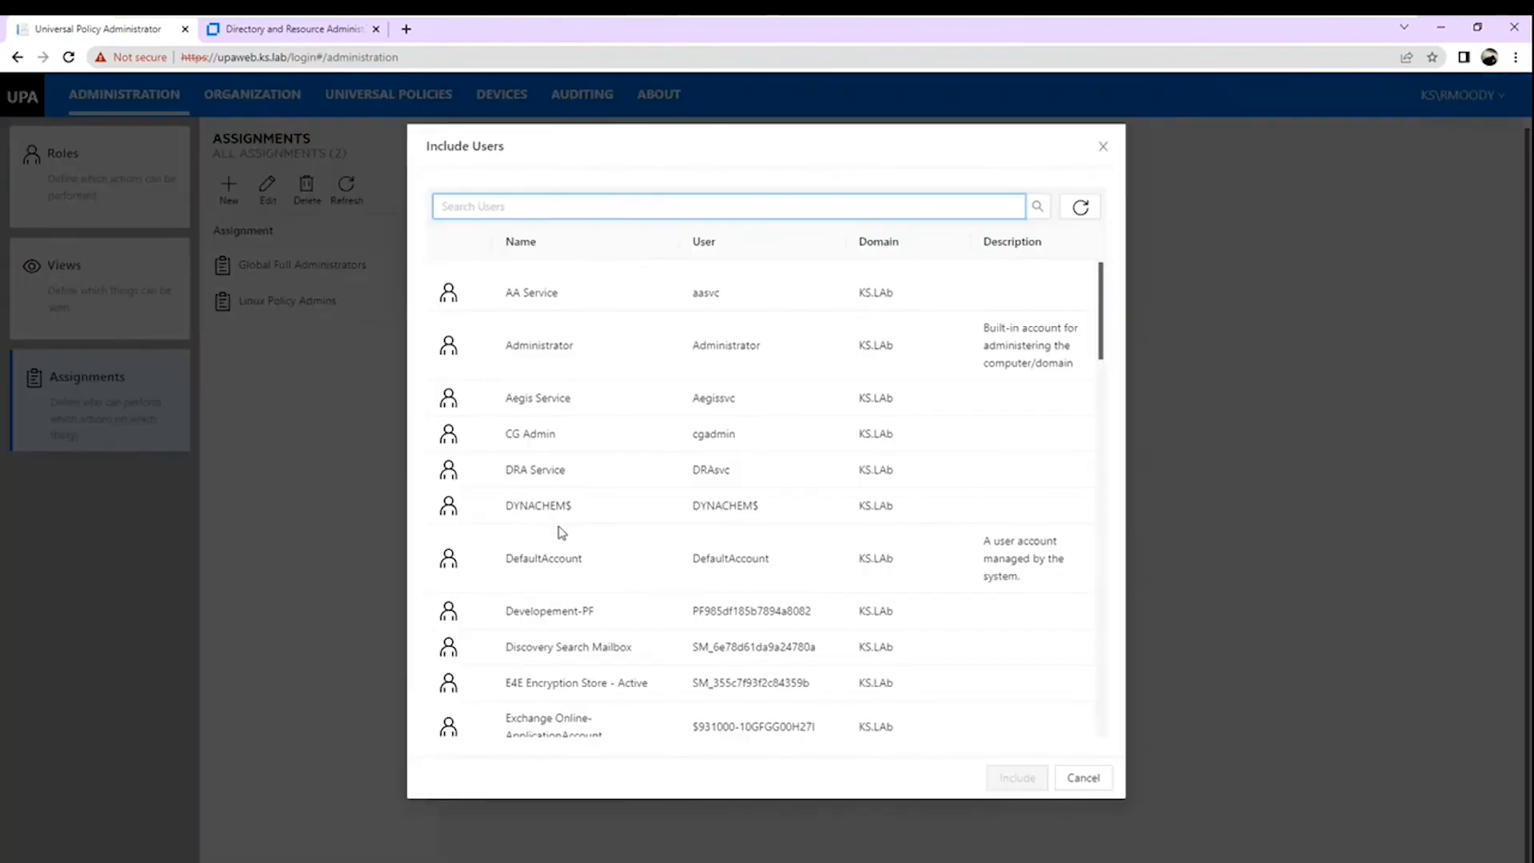
scroll(619, 500, "down", 5)
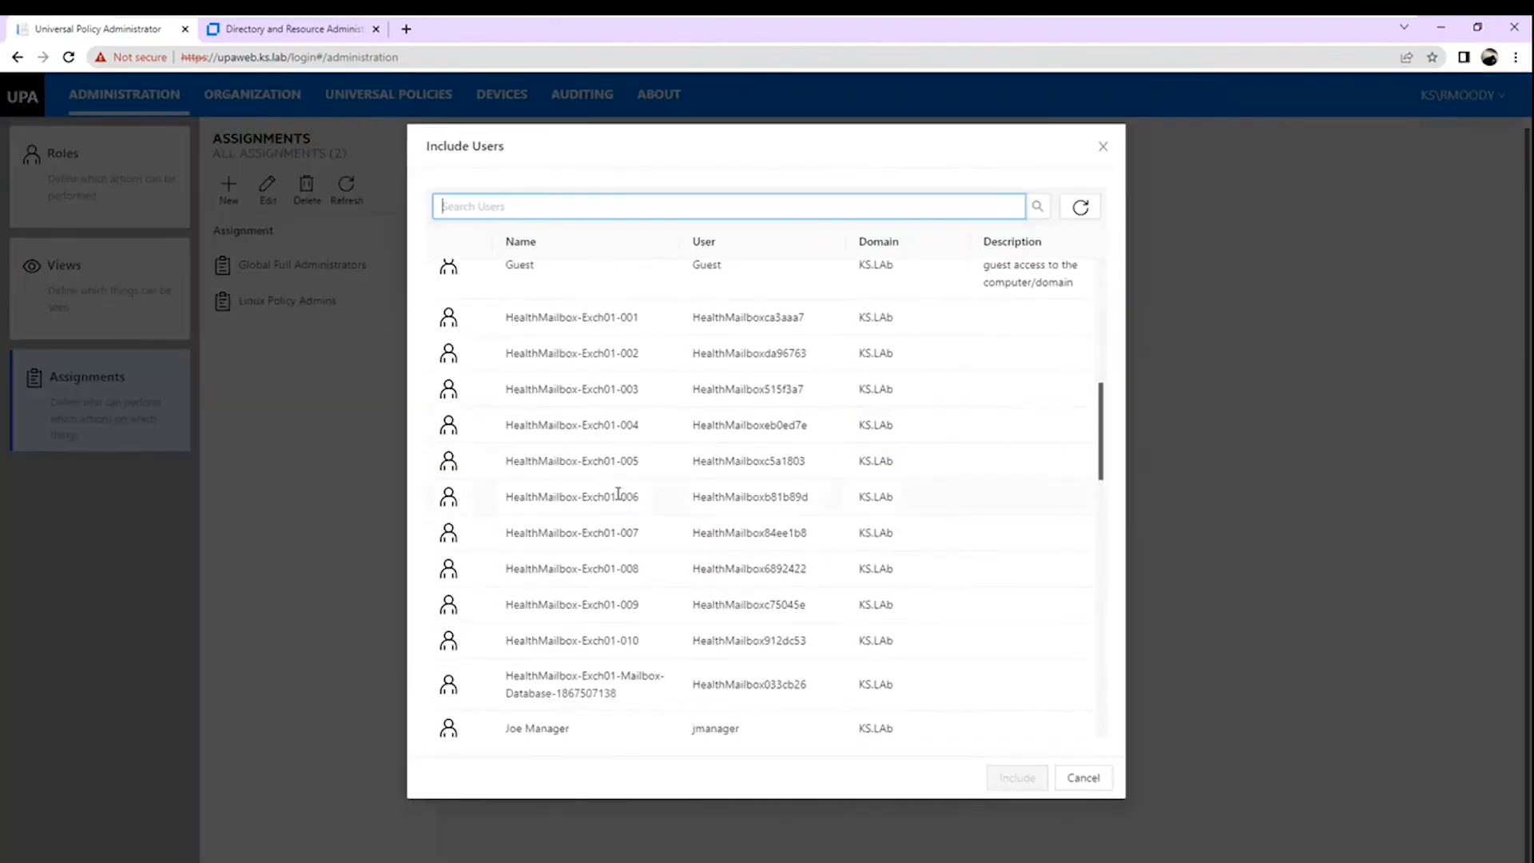
scroll(618, 493, "down", 5)
scroll(619, 499, "down", 1)
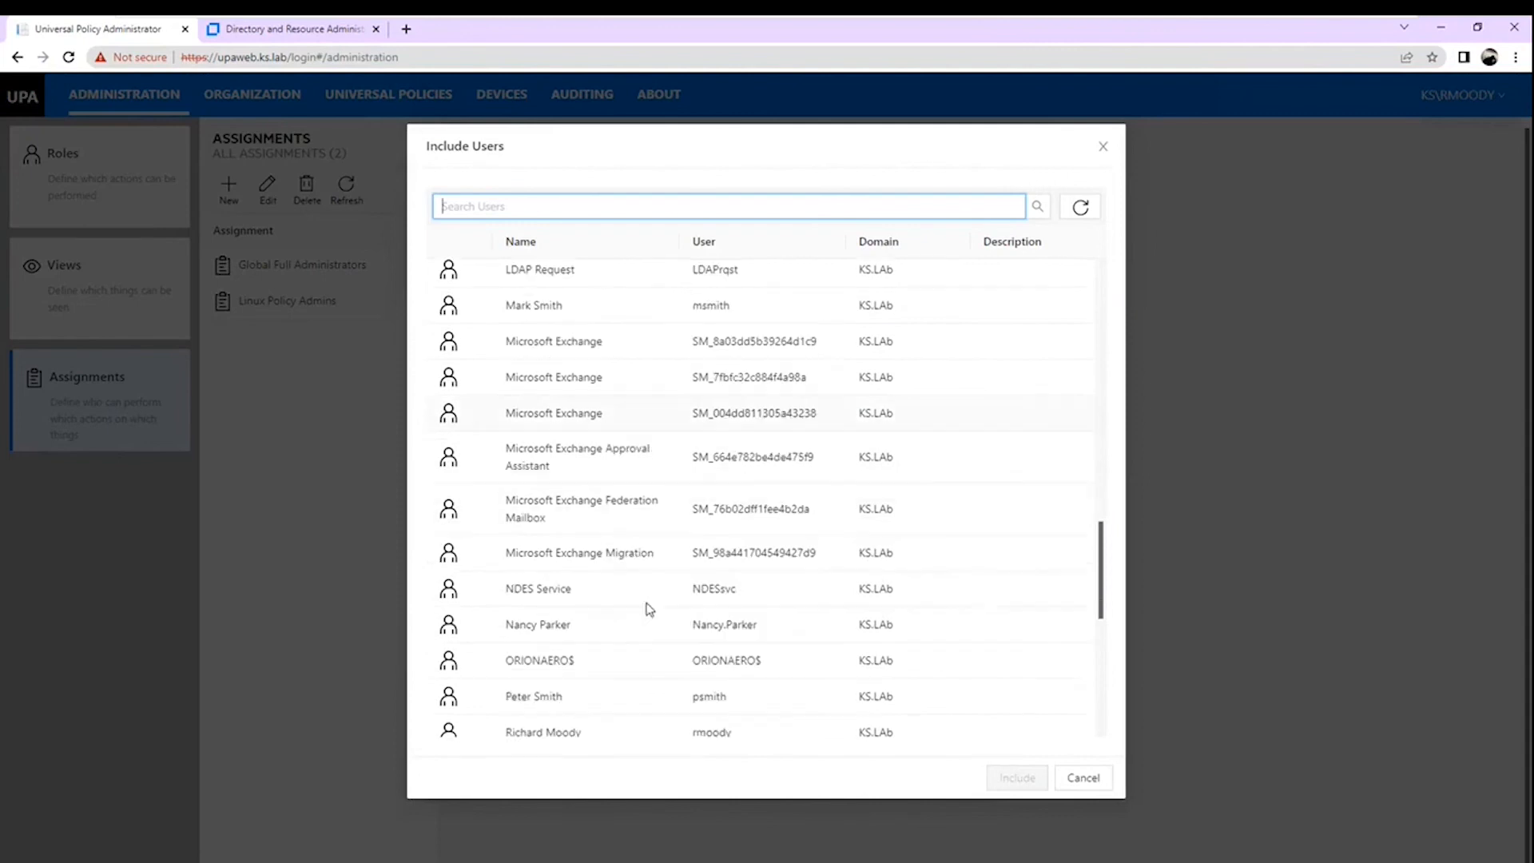
left_click(625, 627)
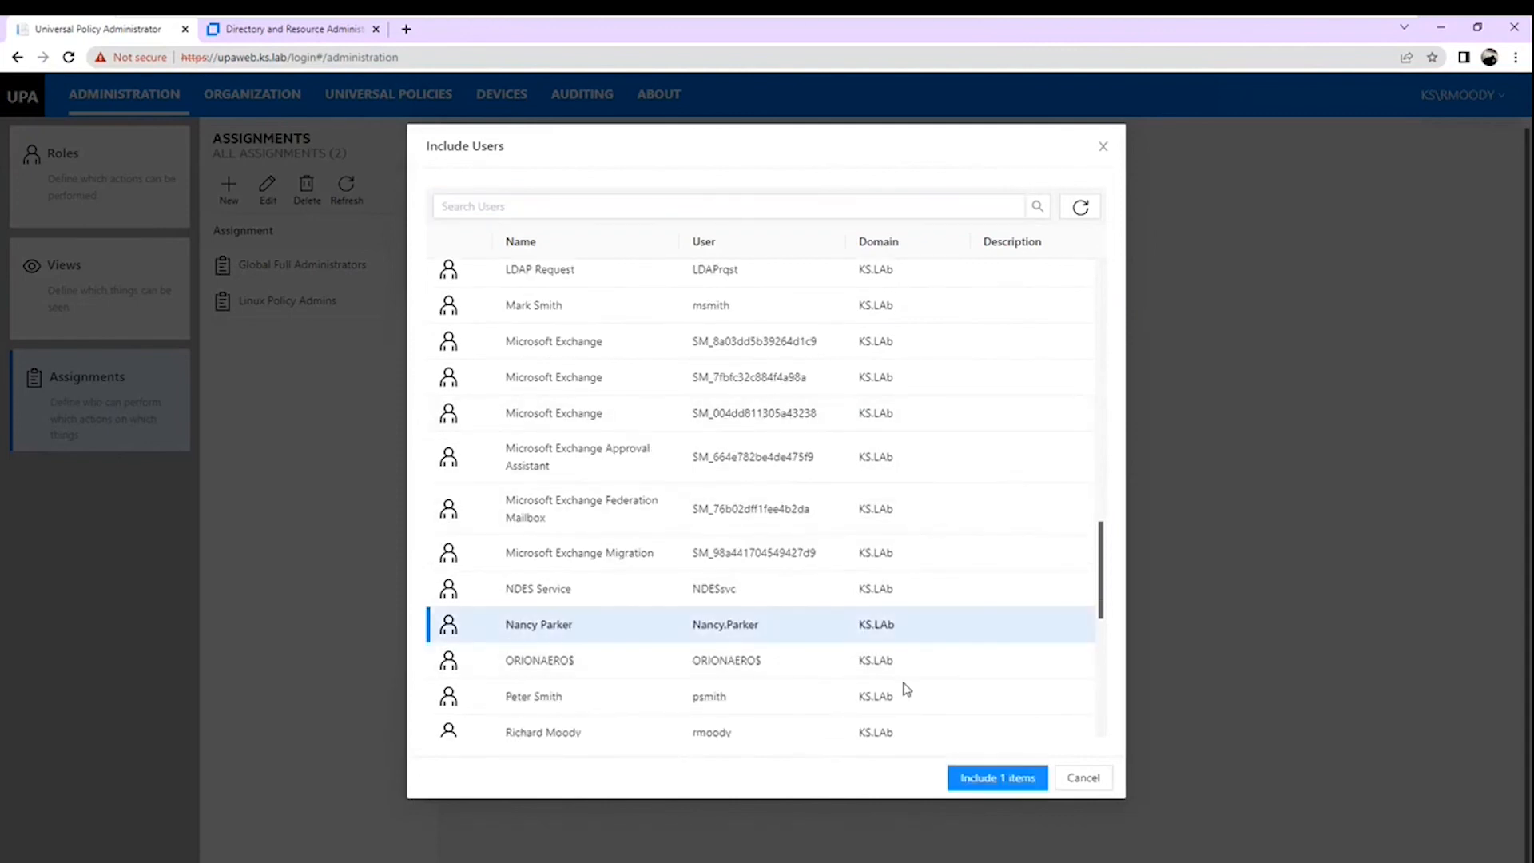
left_click(1009, 784)
type("Keystone Steel Approver")
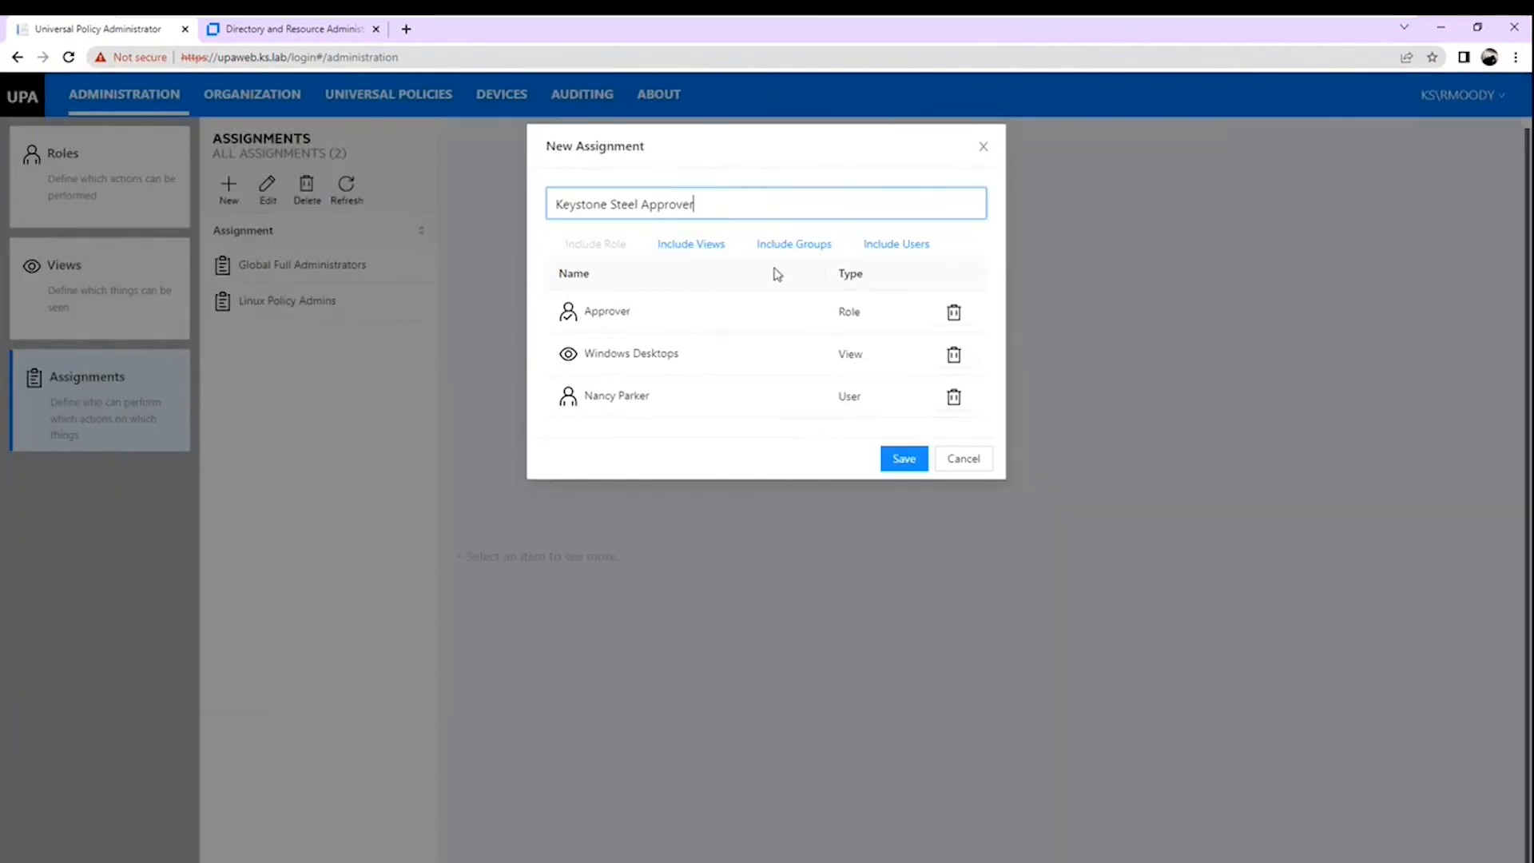
left_click(899, 457)
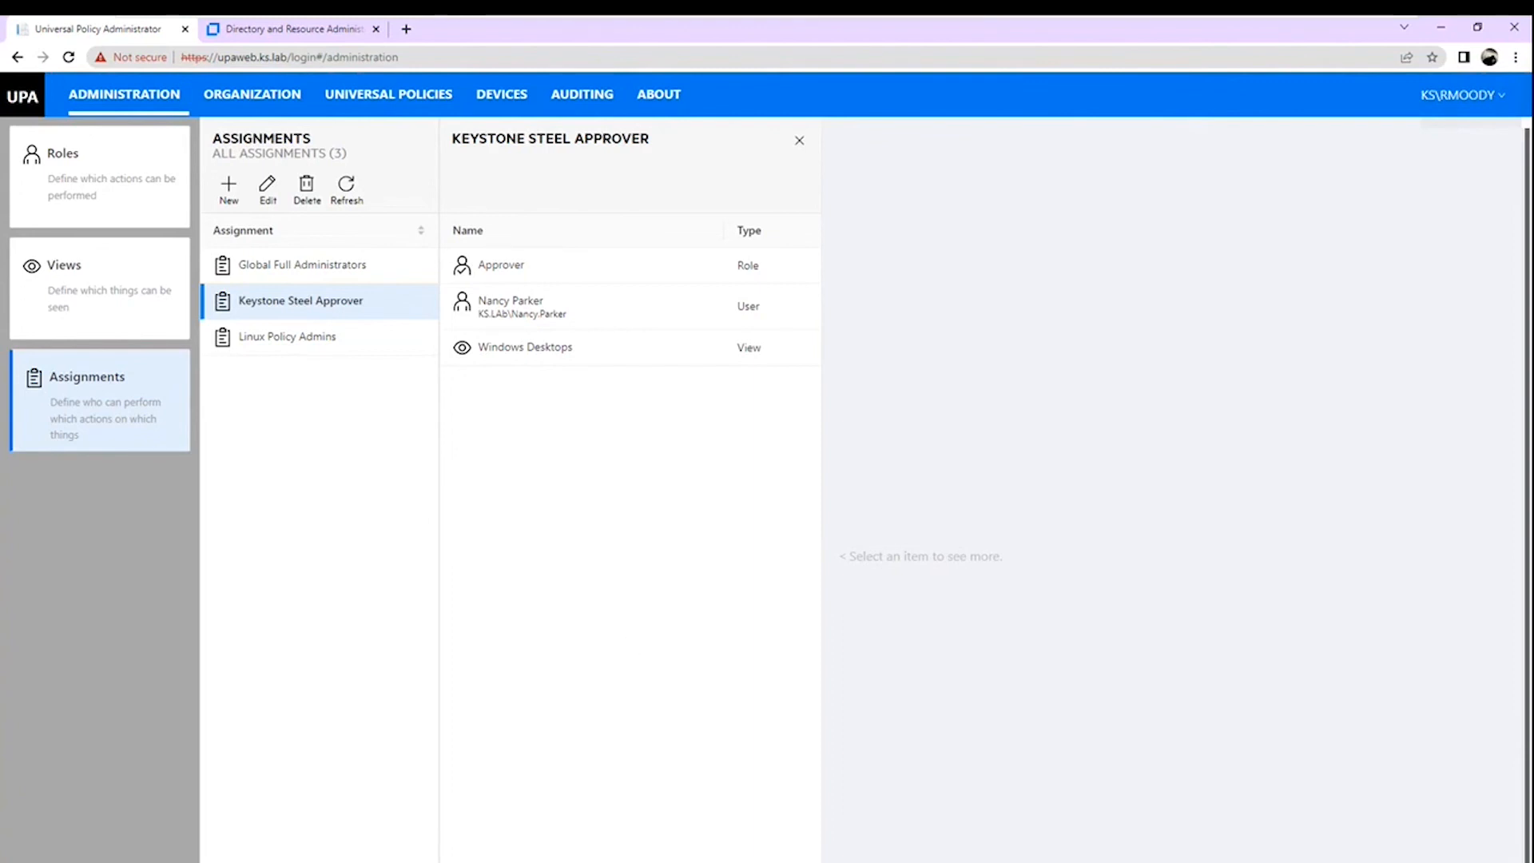
Open Universal Policy Administrator in a new Incognito window as the delegated approver and view the universal policies
right_click(214, 861)
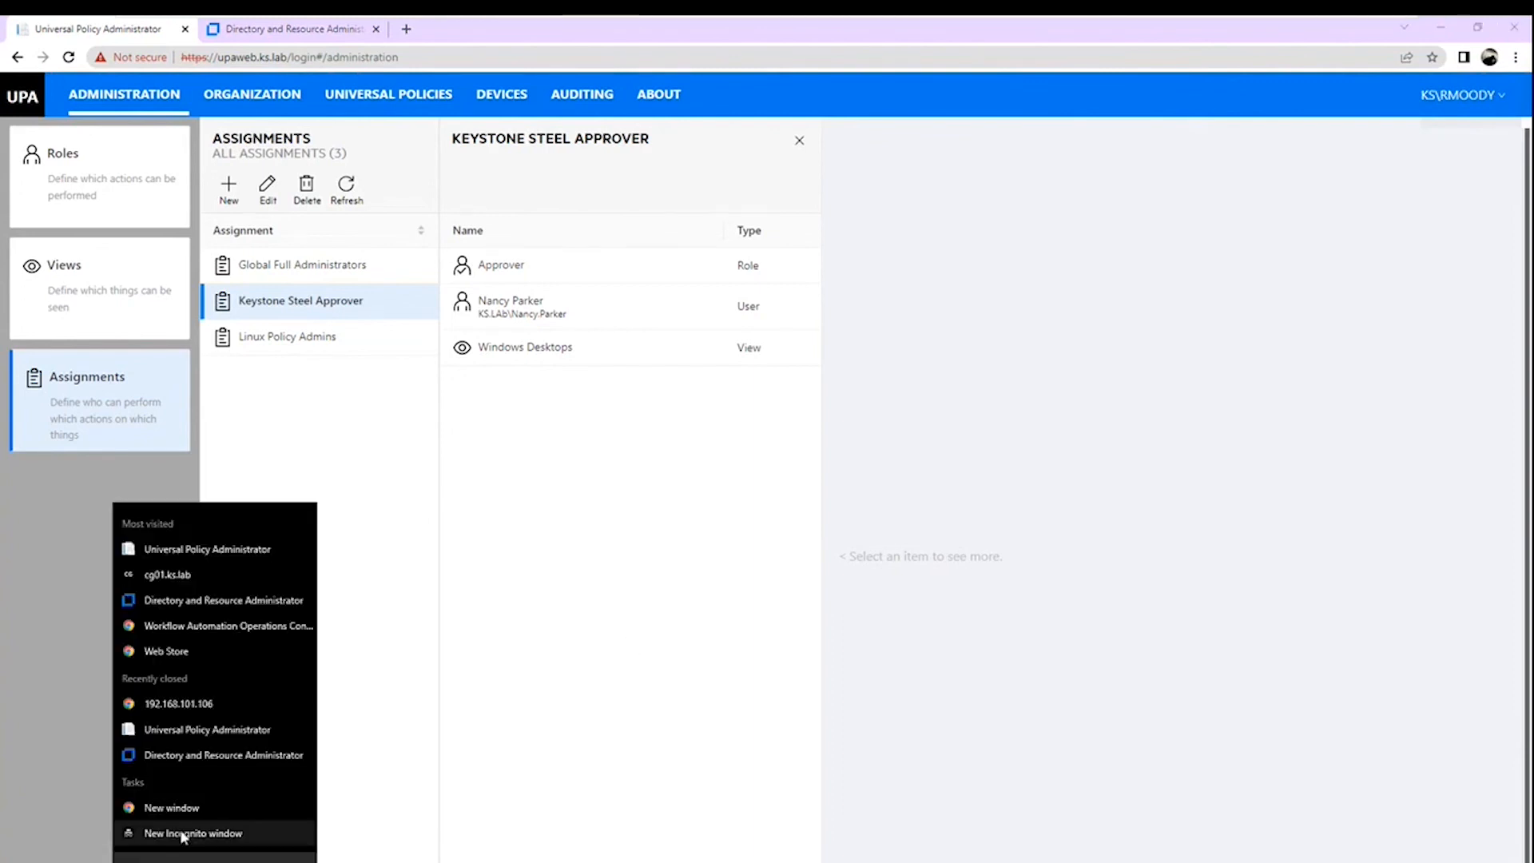
left_click(181, 834)
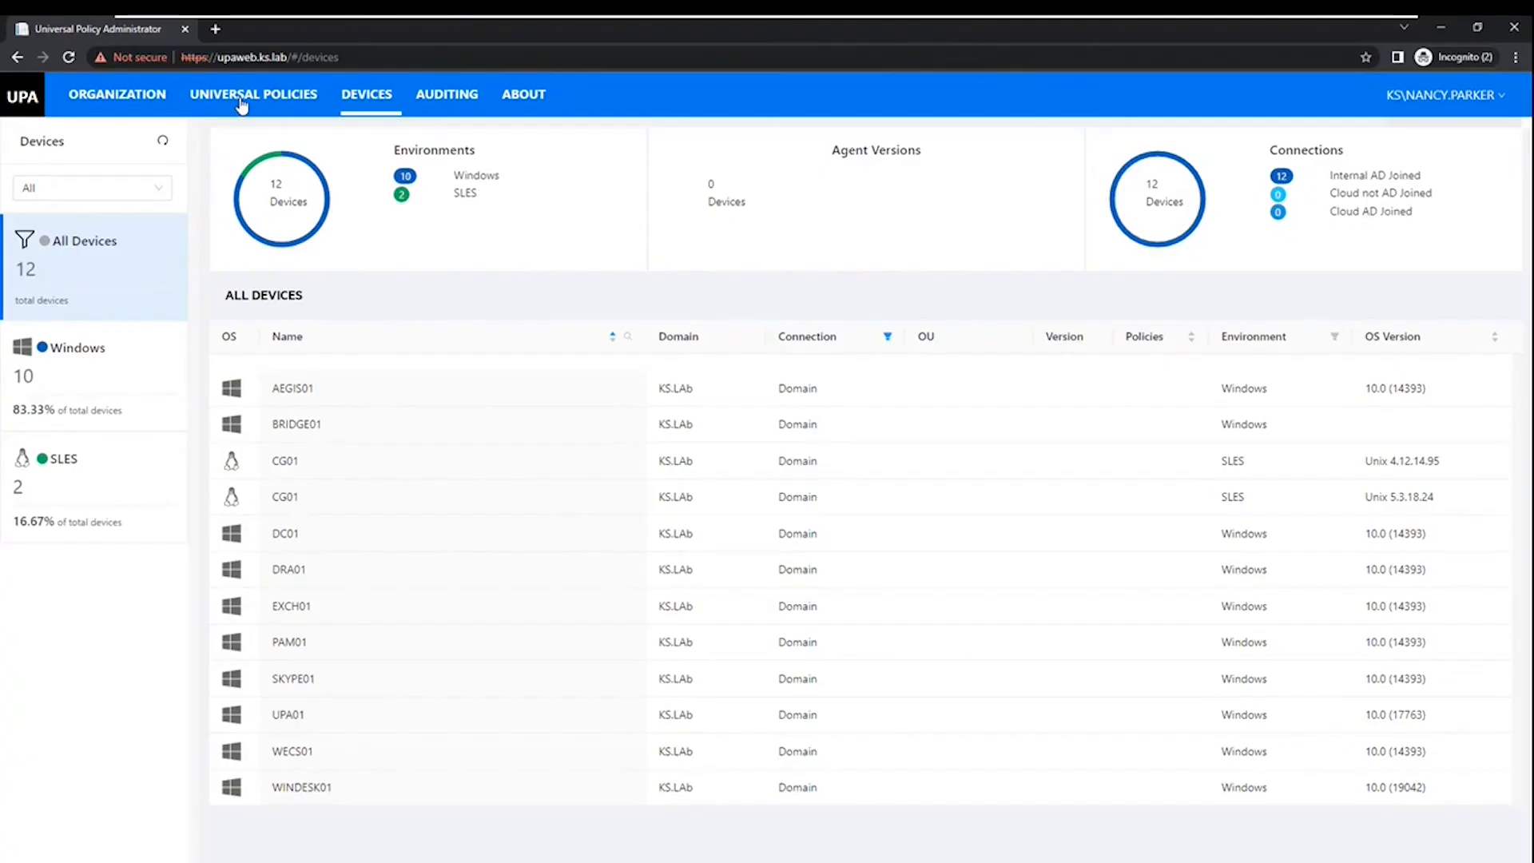
left_click(242, 95)
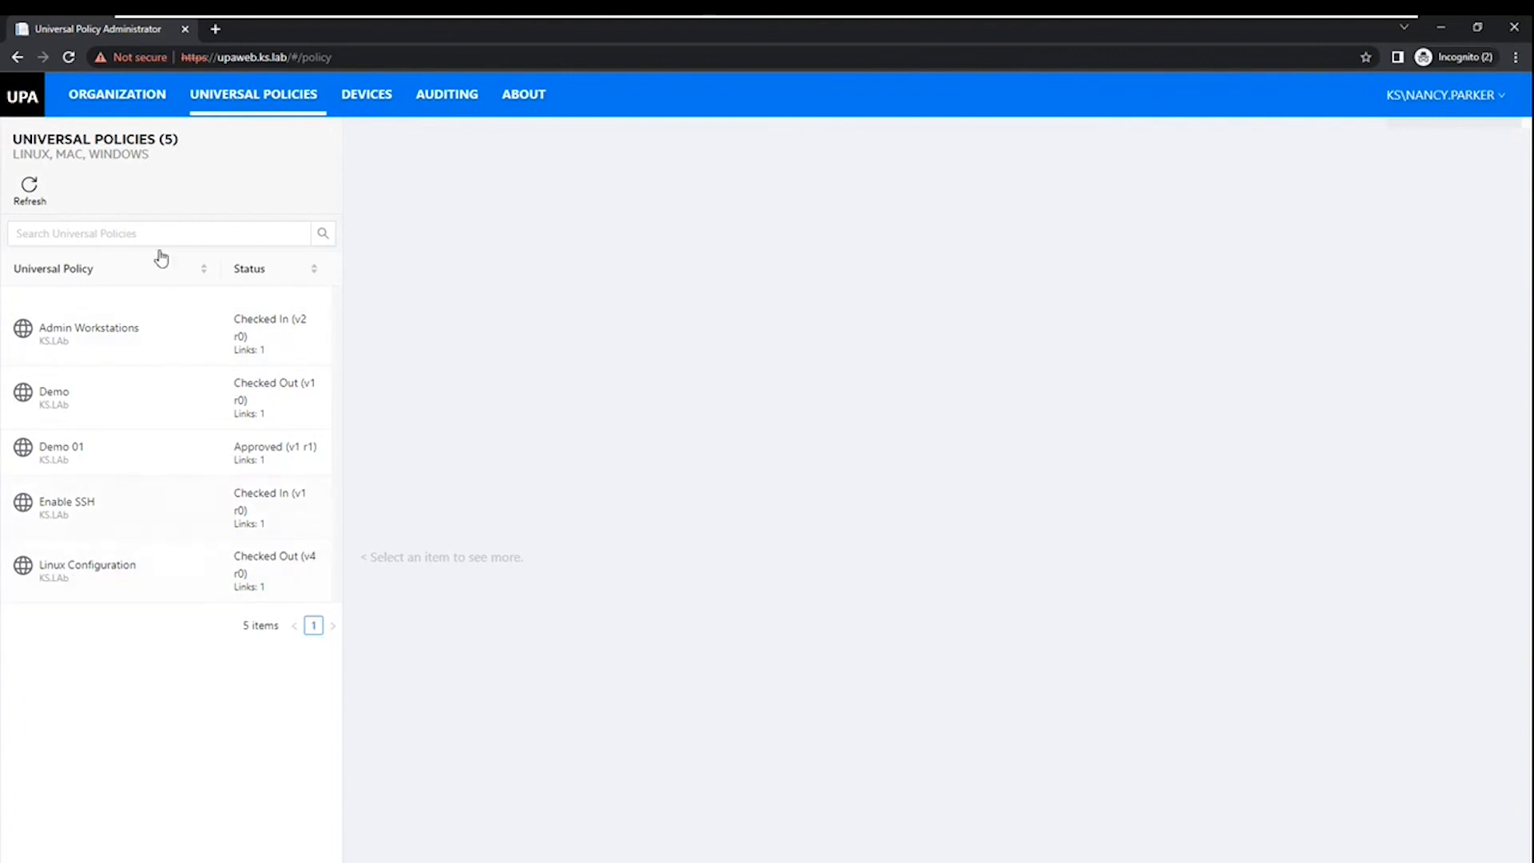
Check the delegated user's details for the Admin Workstations policy and open the Conflict Analysis report of the Enable SSH policy
left_click(153, 332)
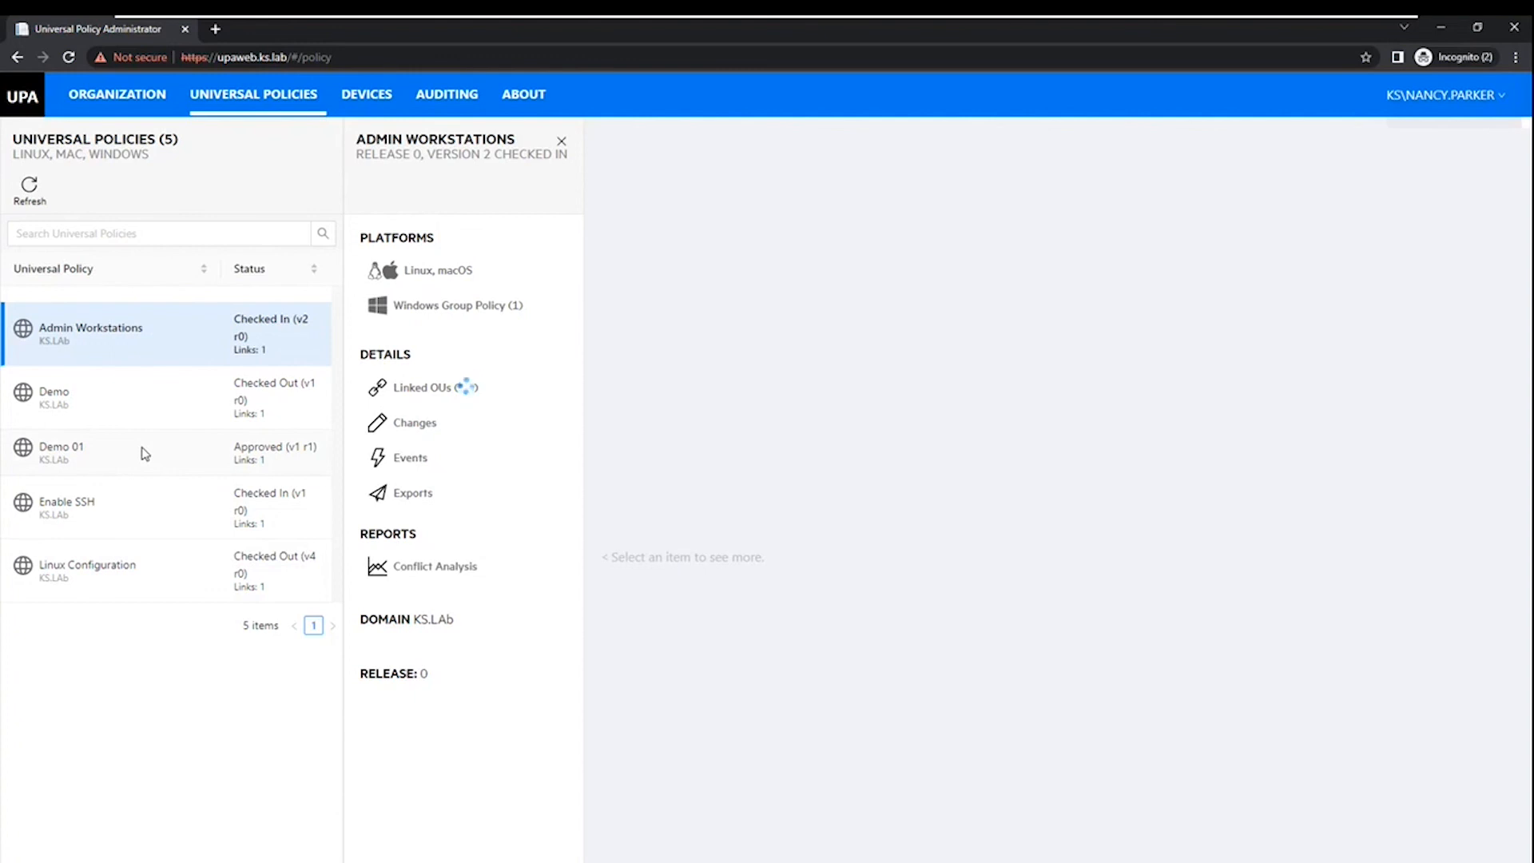
left_click(132, 495)
left_click(431, 530)
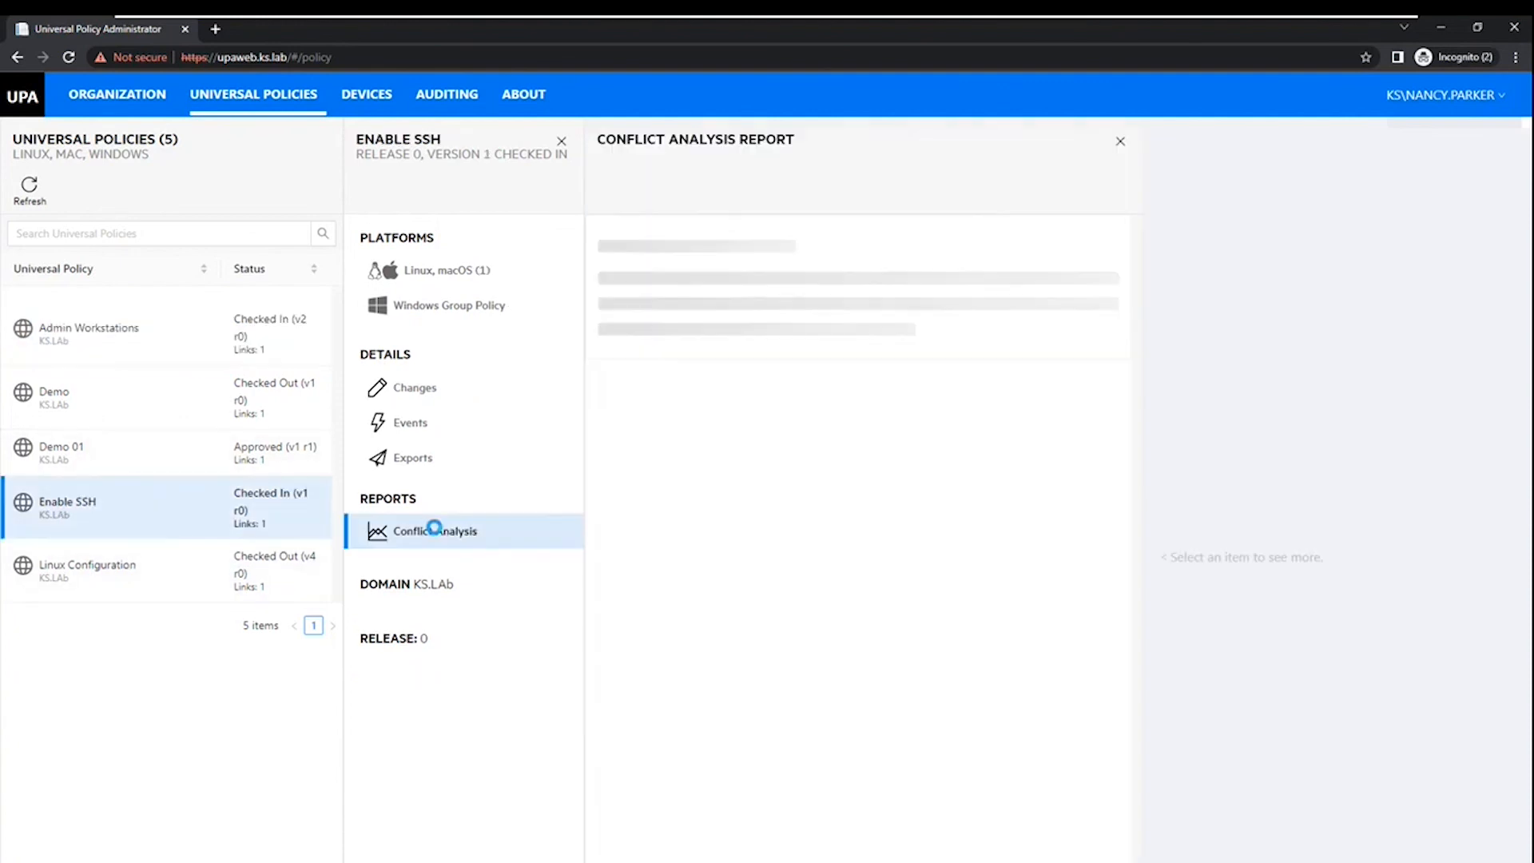